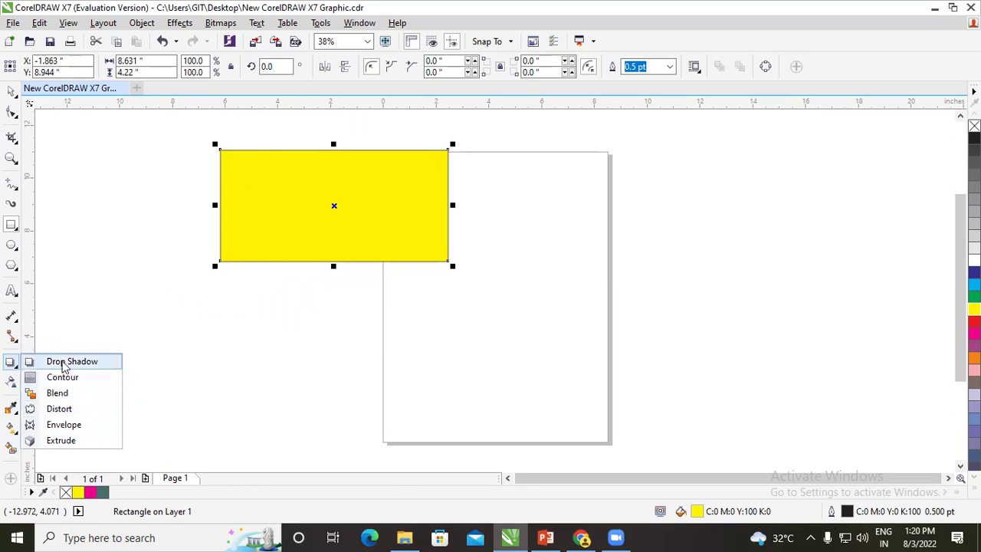
Apply the Flat Top Right drop shadow preset to the yellow rectangle
click(61, 362)
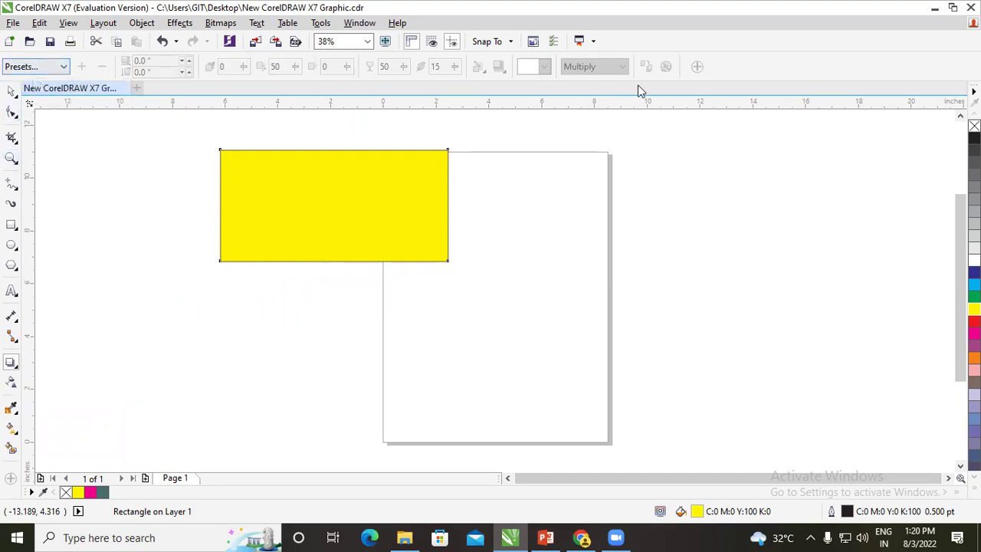
click(55, 68)
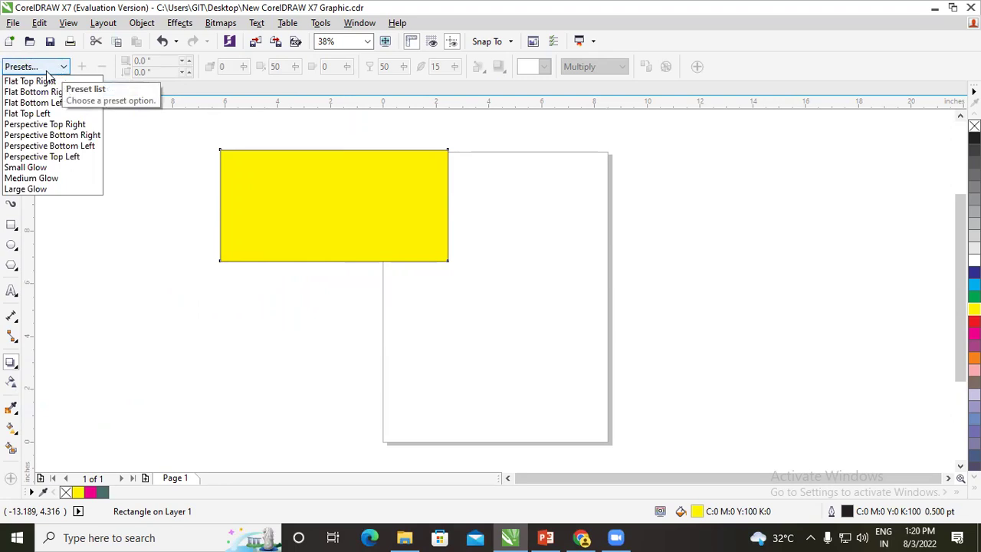
mouse_move(50, 81)
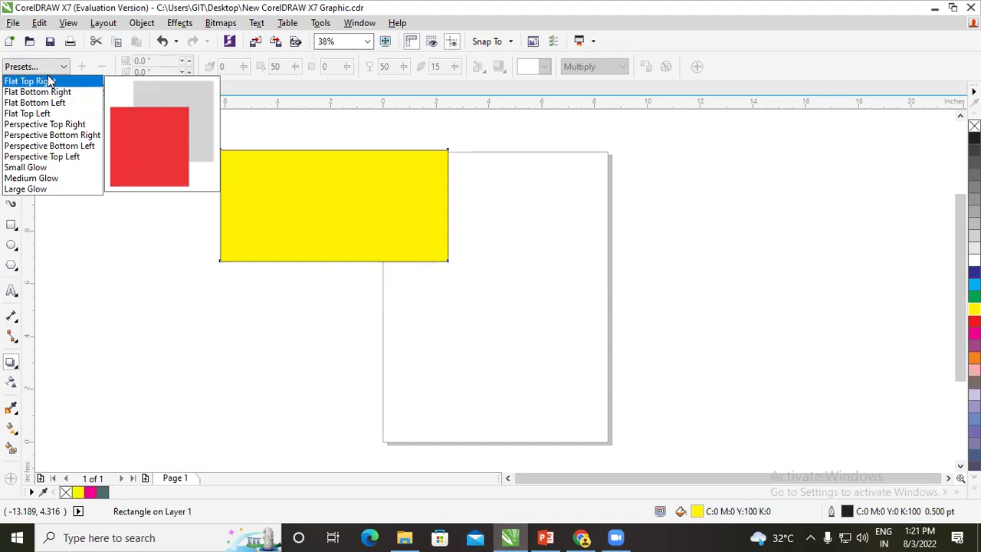
click(57, 82)
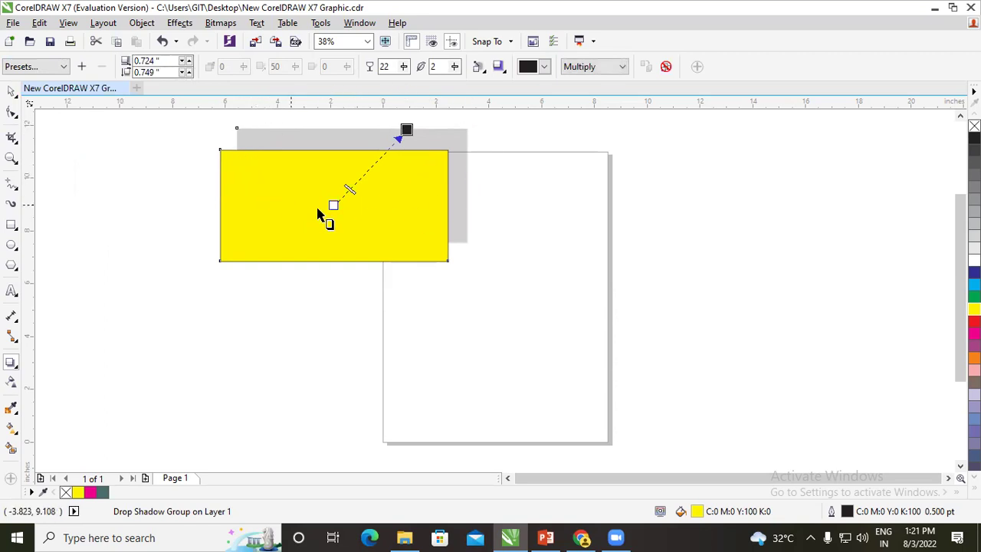
Try the Flat Bottom Right, Flat Bottom Left and Perspective Top Right shadow presets on the yellow rectangle
click(51, 69)
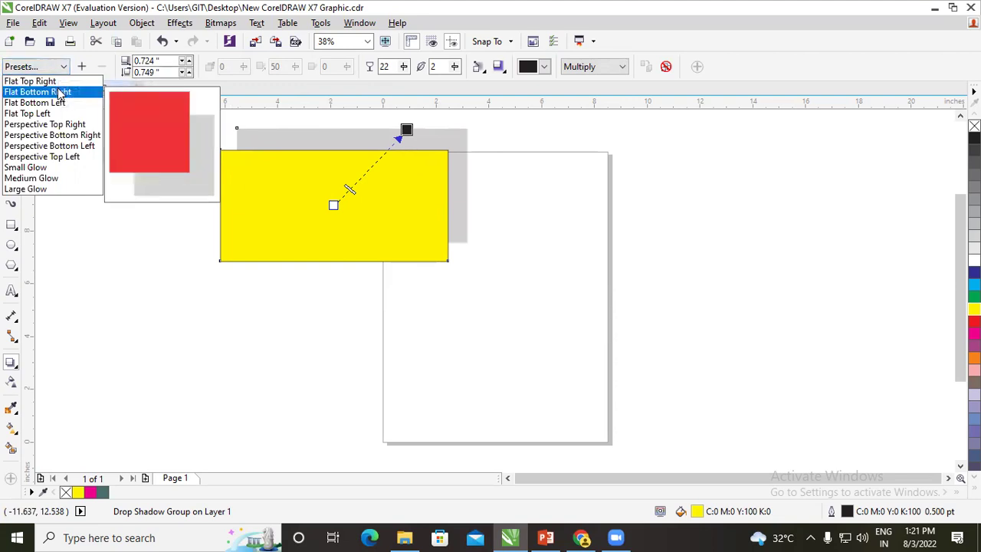
click(60, 92)
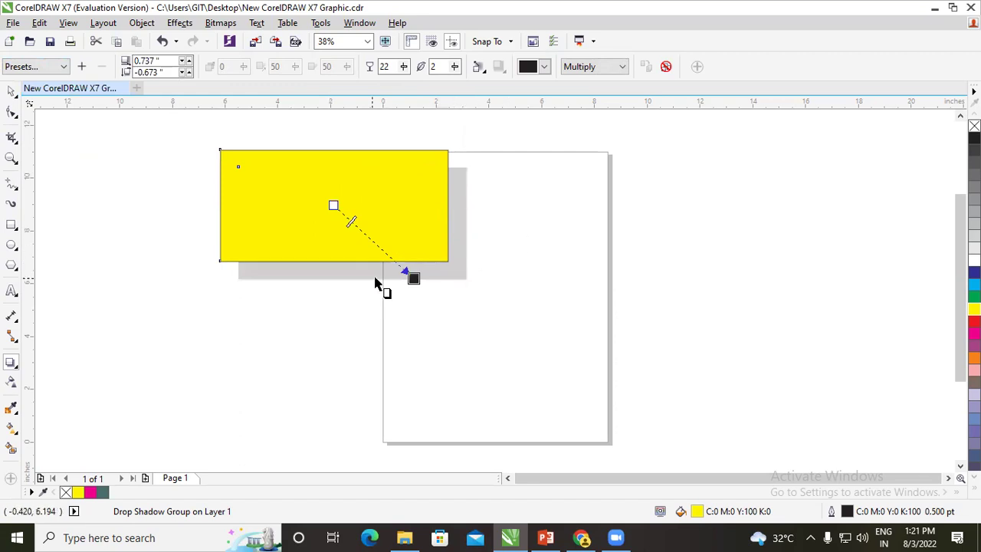
click(38, 71)
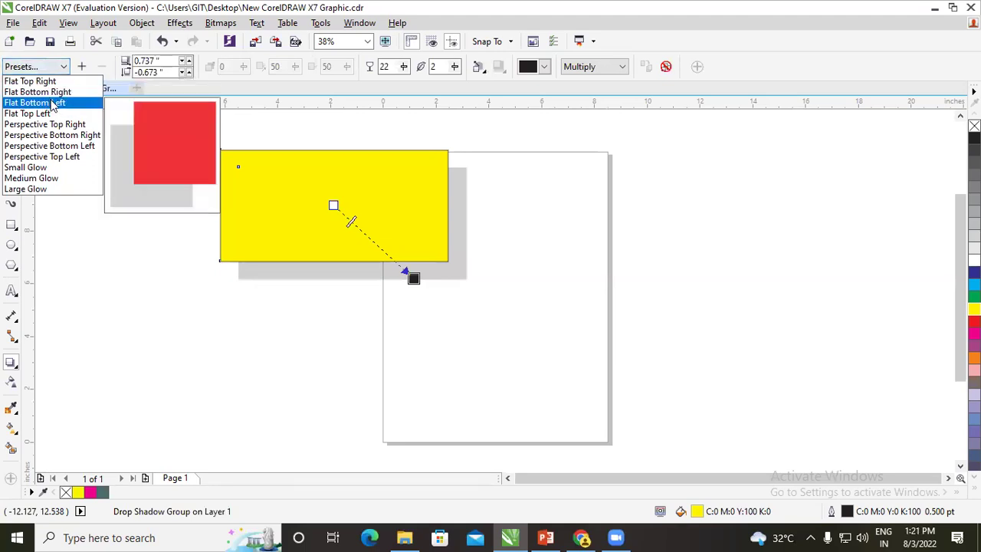
click(53, 103)
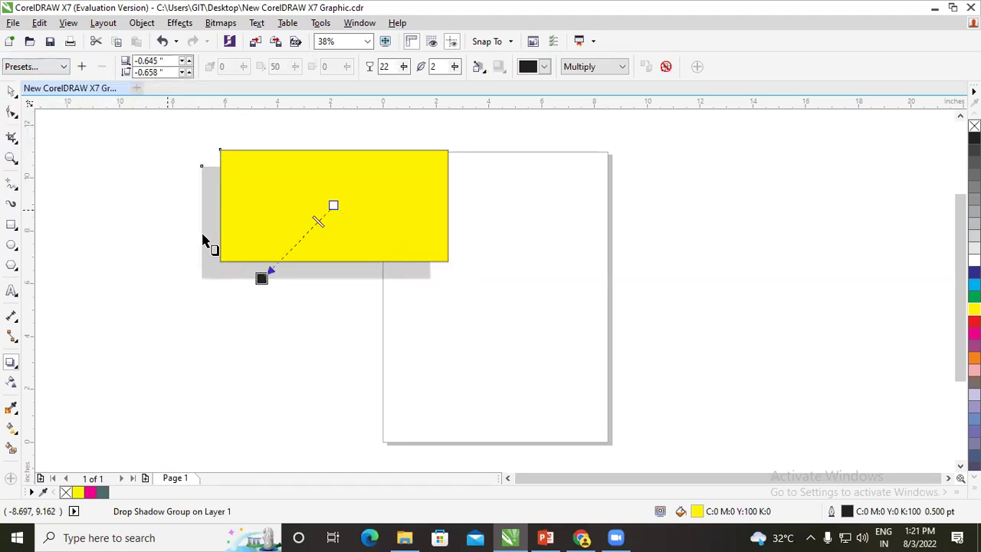
click(53, 70)
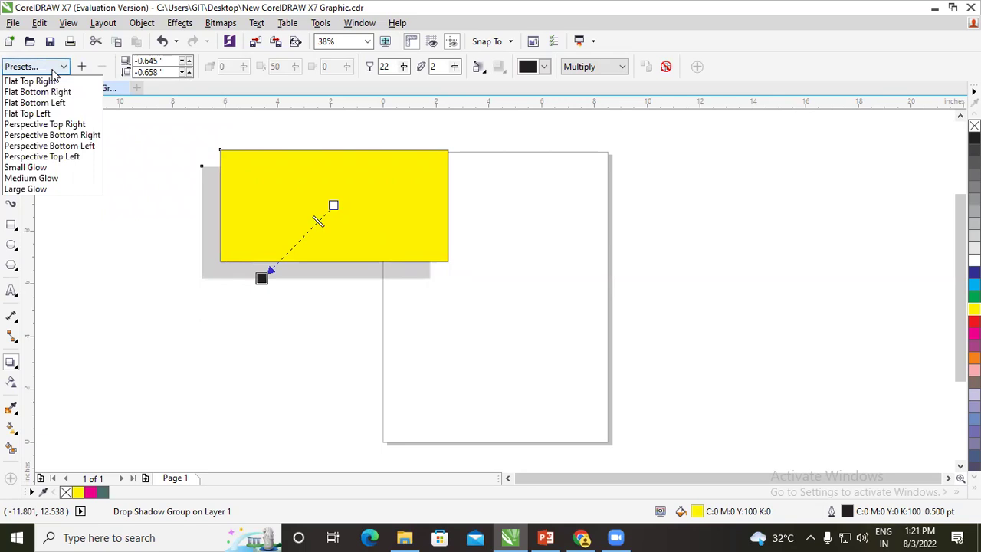
click(61, 124)
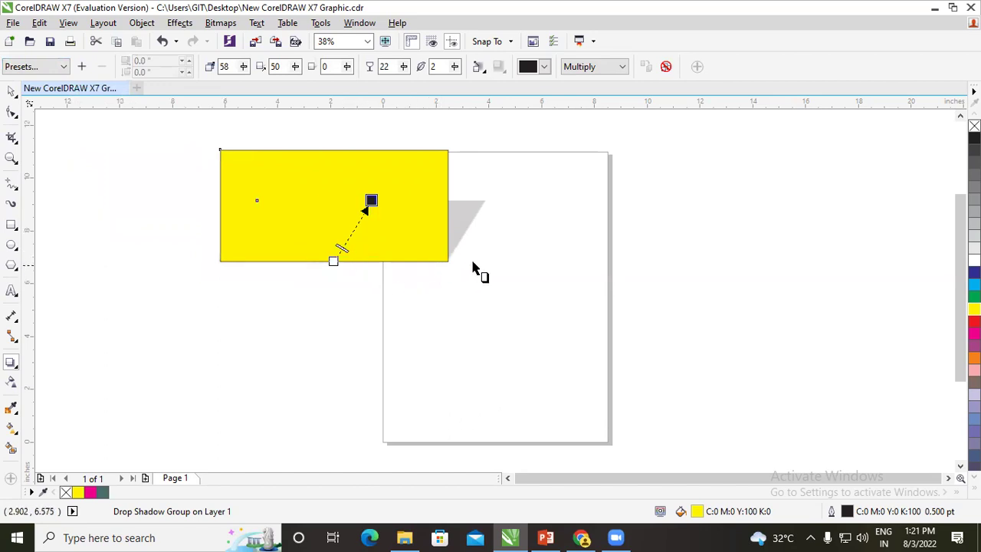
Try the Small Glow, Medium Glow and Large Glow shadow presets on the yellow rectangle
click(44, 69)
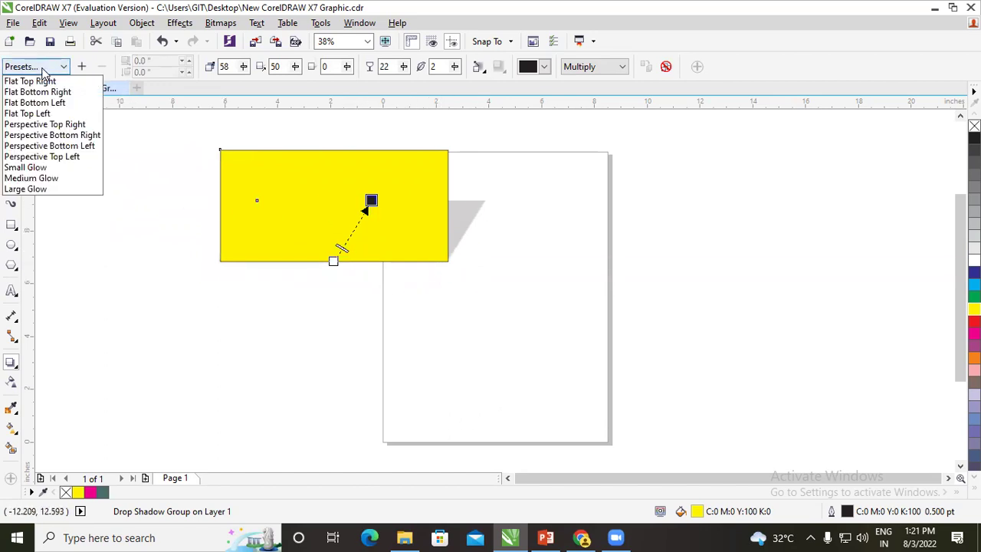
click(56, 176)
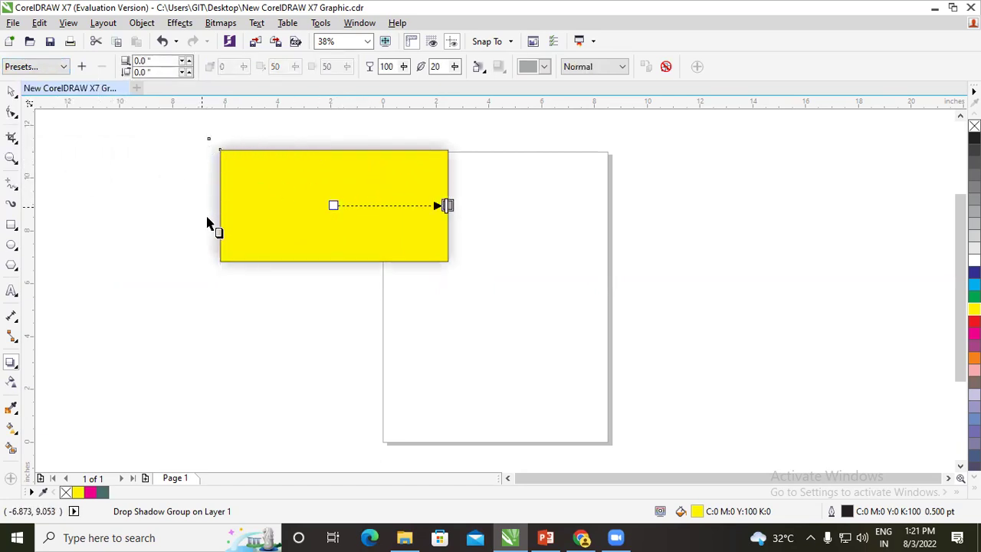
click(56, 67)
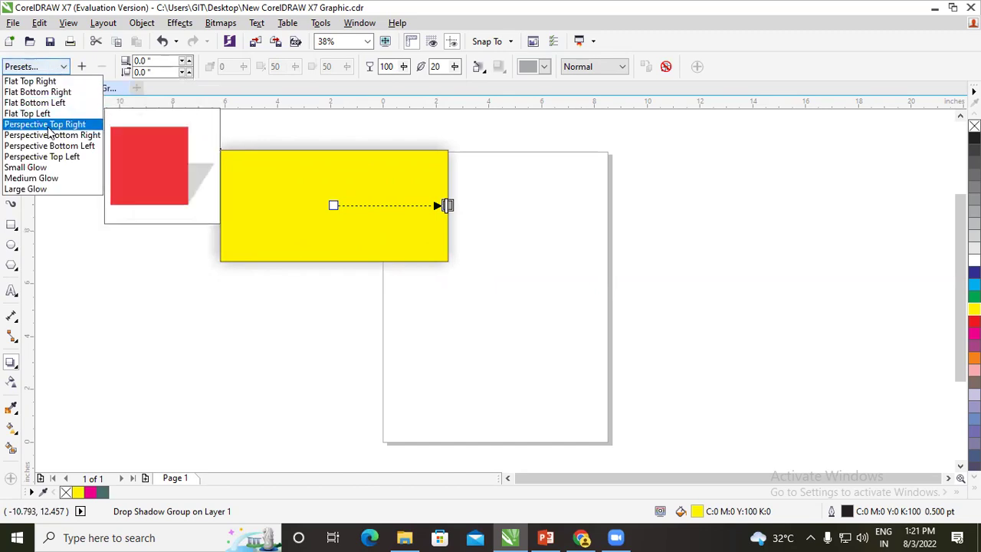
click(31, 189)
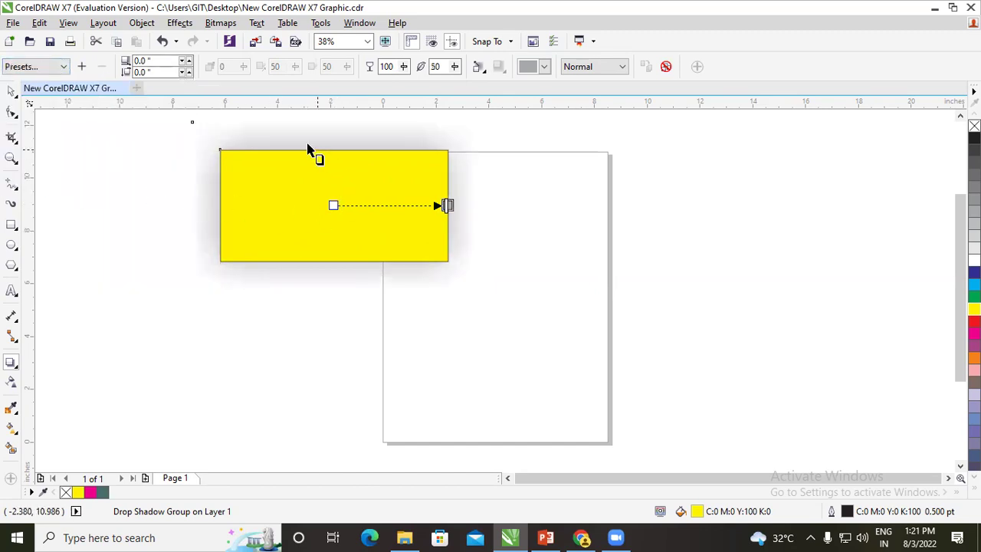
click(44, 68)
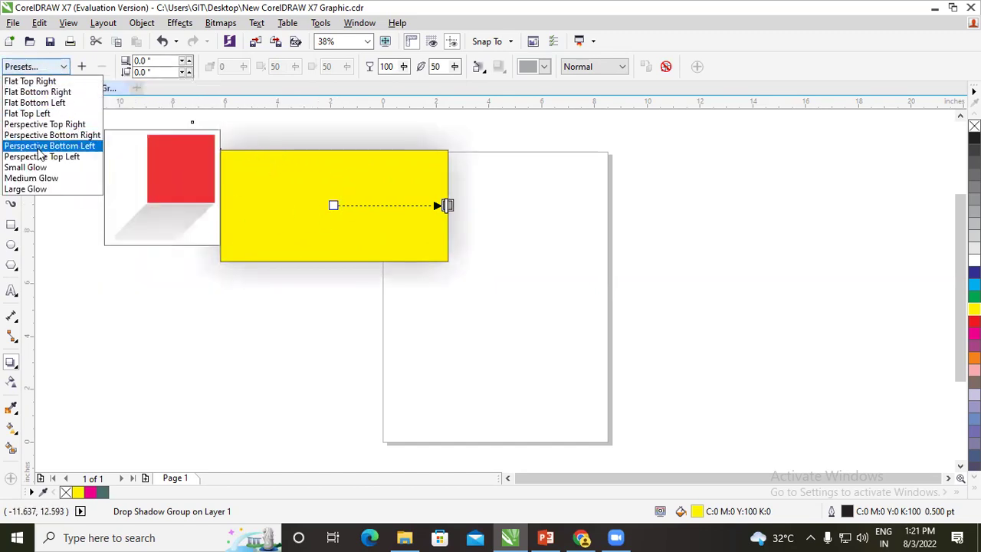
click(44, 191)
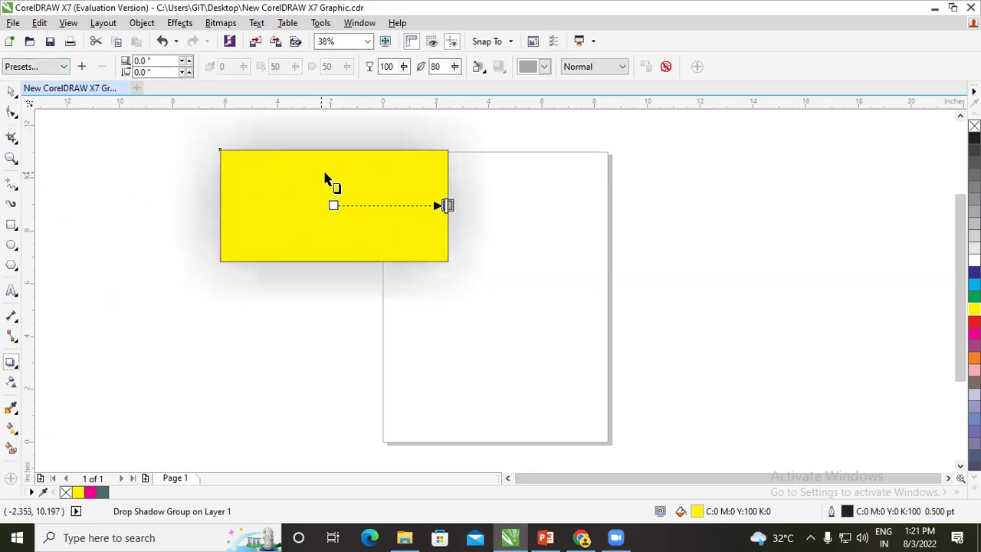
Reapply the Flat Top Right shadow preset and move the shadow below and left of the rectangle, offset about -1.94" horizontally and -1.889" vertically
click(32, 69)
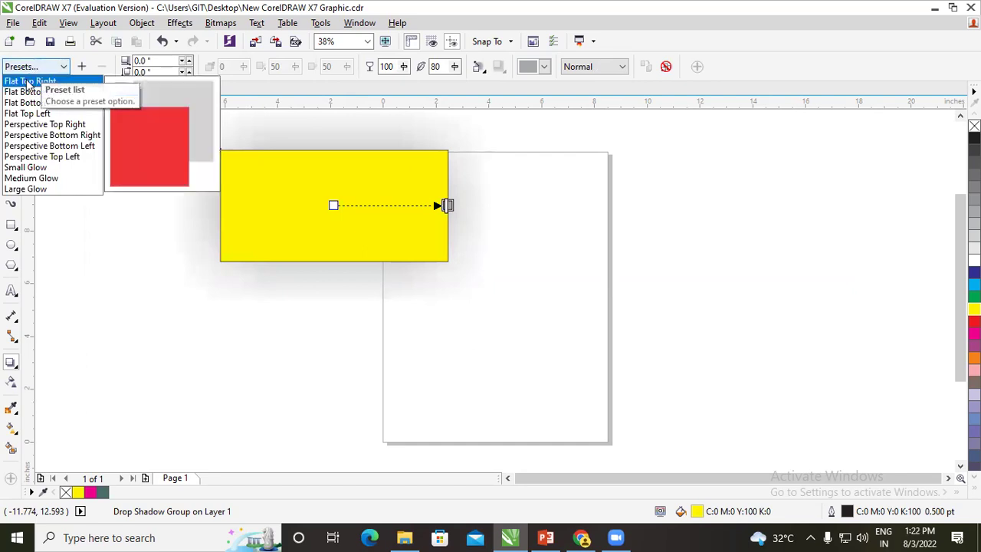
click(29, 82)
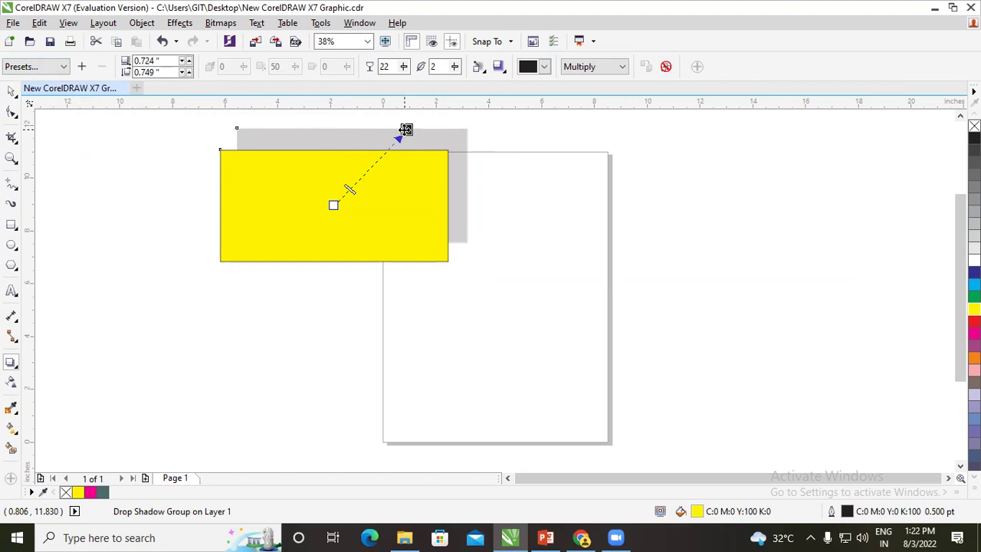
drag(405, 130, 860, 223)
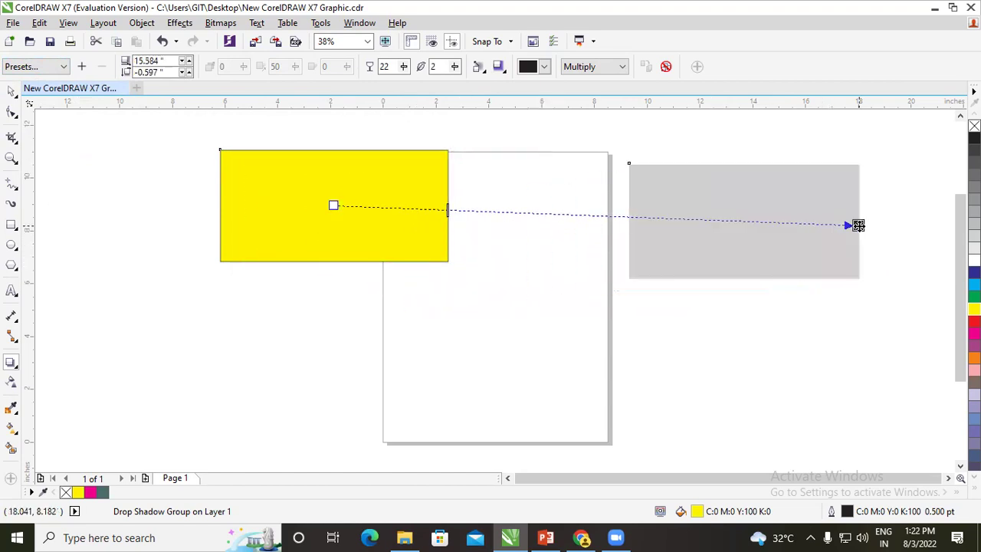
drag(827, 278, 544, 313)
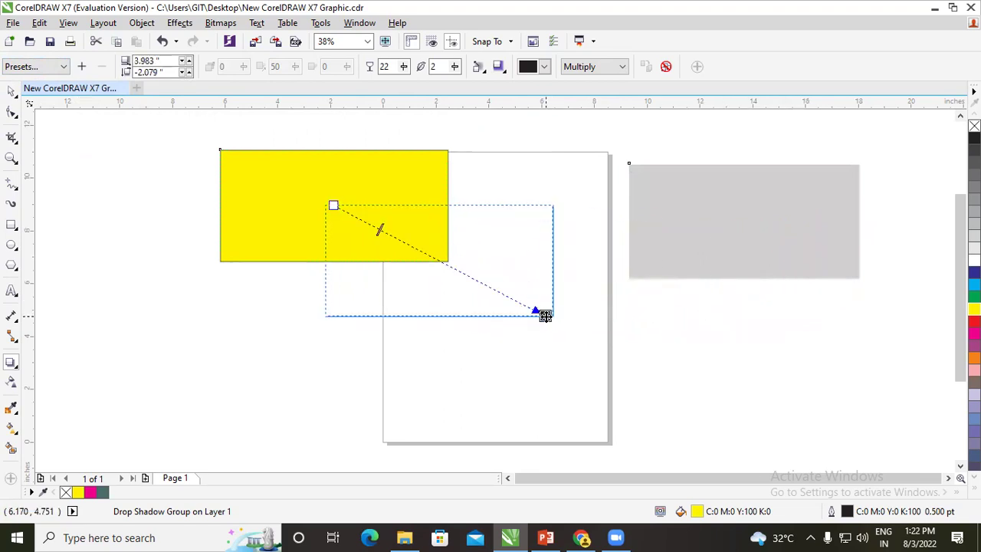
drag(254, 230, 330, 118)
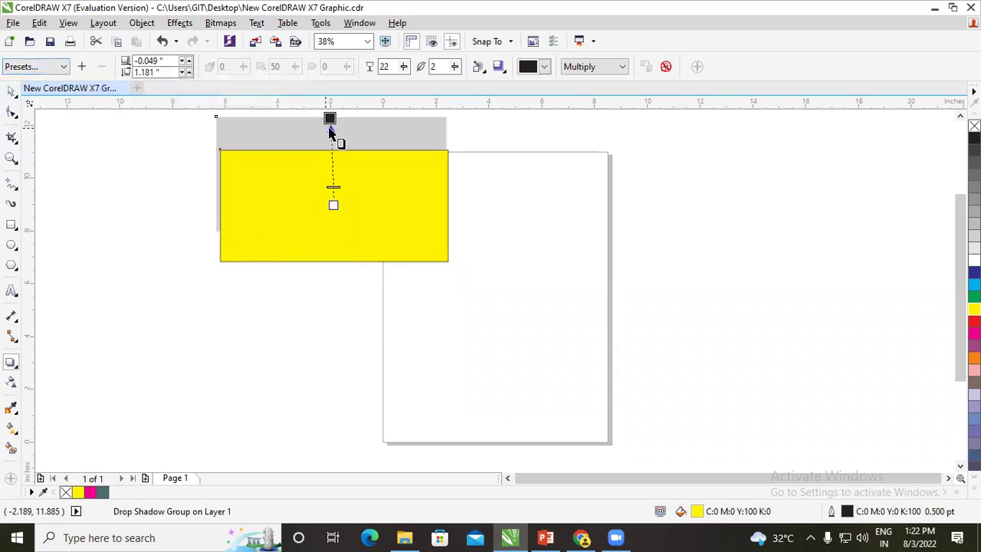
drag(327, 117, 225, 311)
Try several darker and lighter opacities for the drop shadow, ending at an opacity of 21
drag(310, 229, 272, 281)
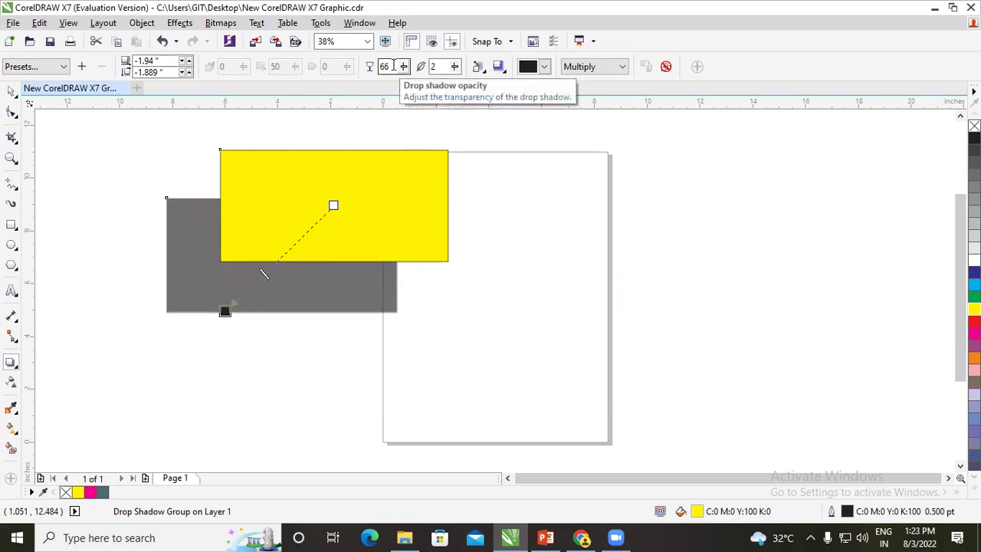
drag(273, 281, 319, 222)
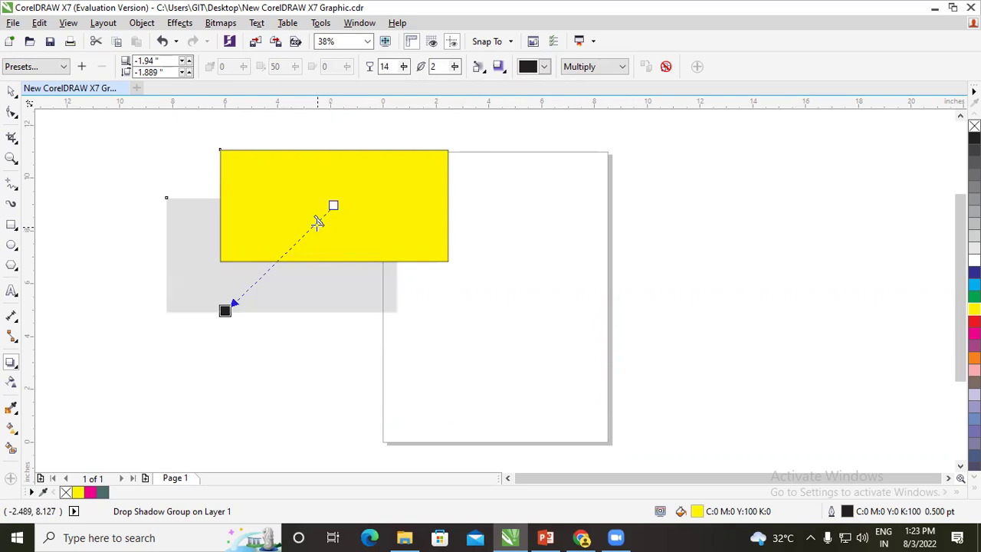
drag(319, 220, 282, 258)
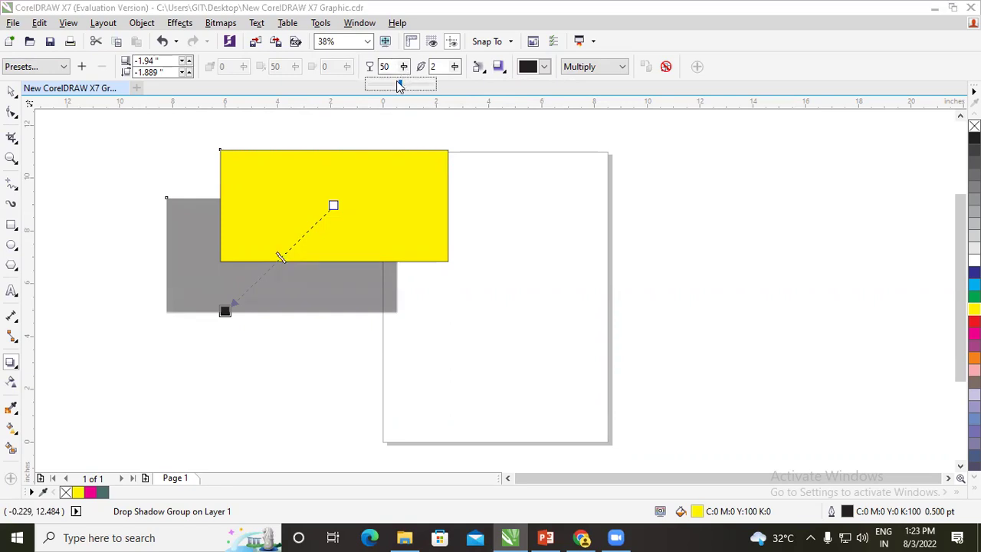
drag(398, 86, 388, 89)
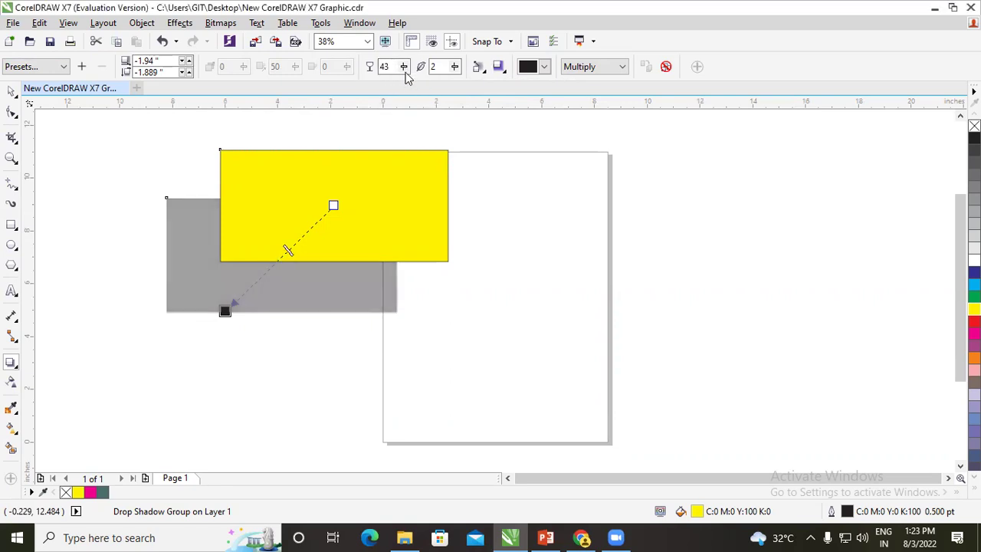
click(402, 87)
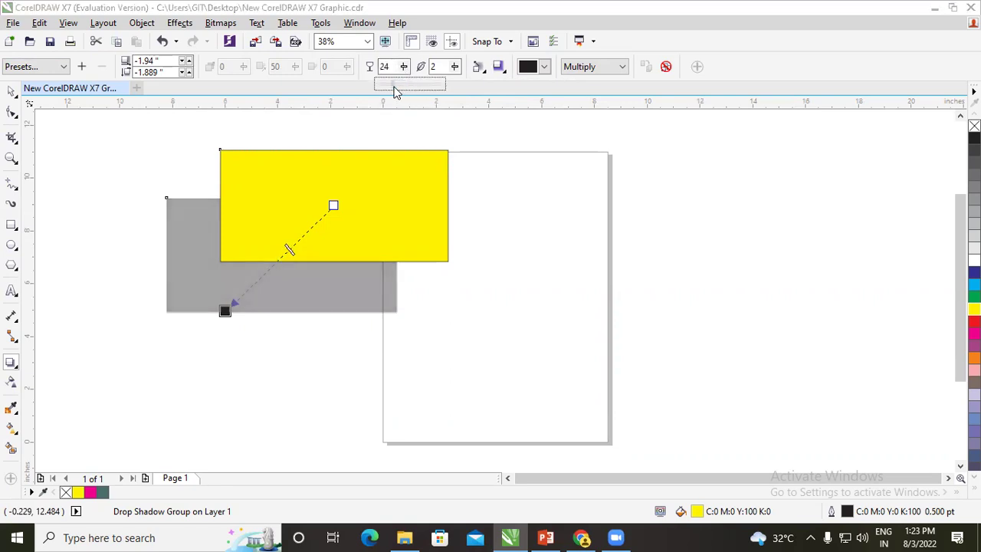
drag(395, 91, 391, 90)
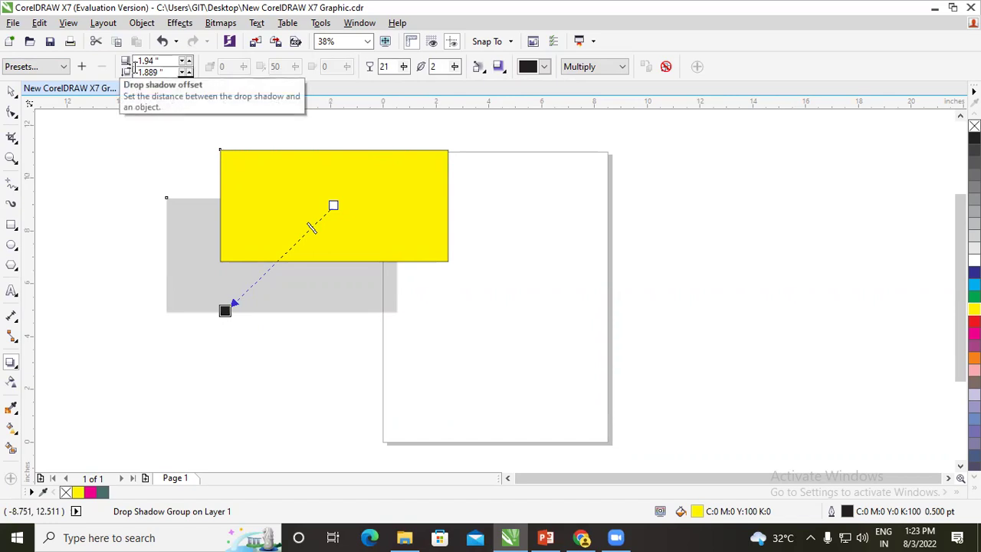
Increase the drop shadow's horizontal offset in small increments to -1.71"
click(189, 61)
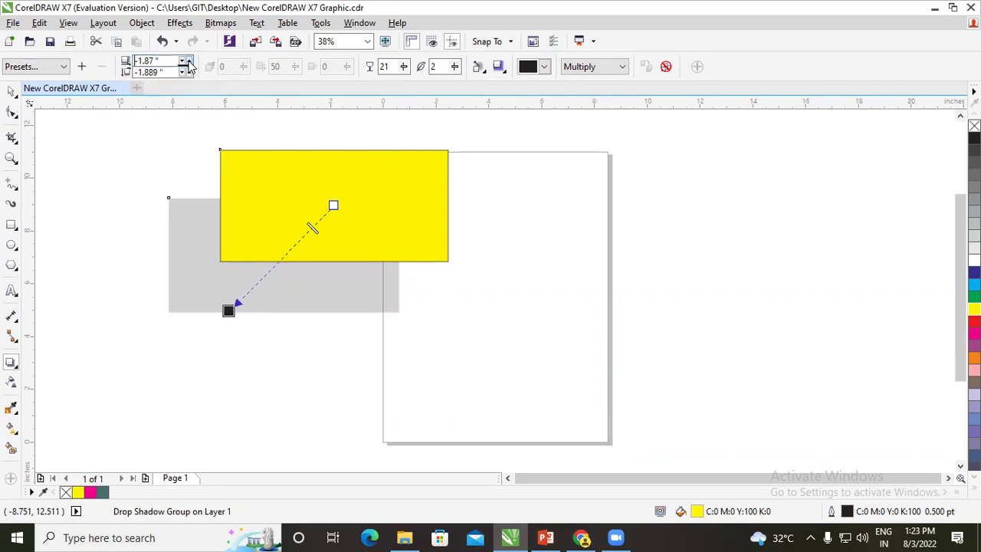
click(188, 61)
click(189, 62)
click(188, 62)
click(189, 62)
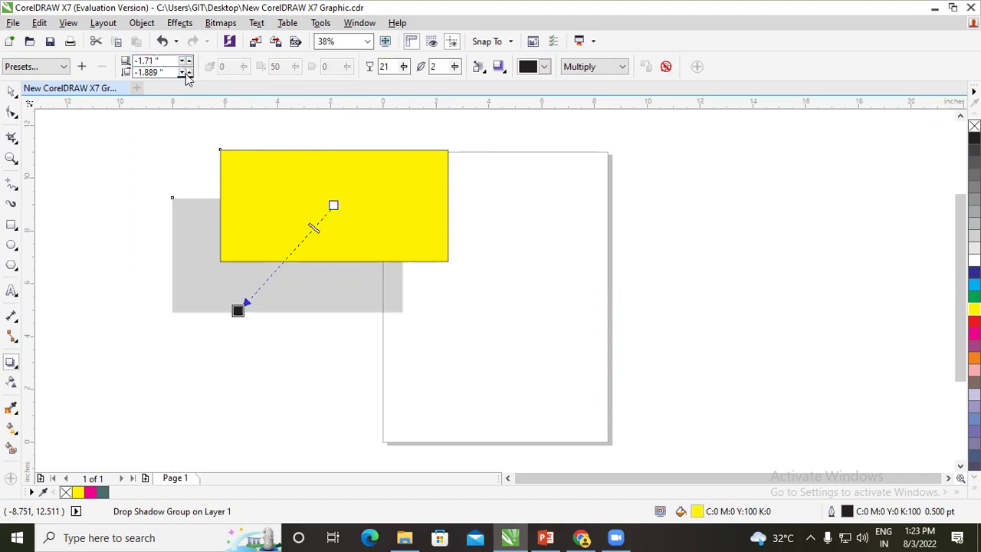
Increase the drop shadow's vertical offset in small increments to -1.719"
click(188, 70)
click(189, 69)
click(189, 70)
click(189, 70)
click(188, 71)
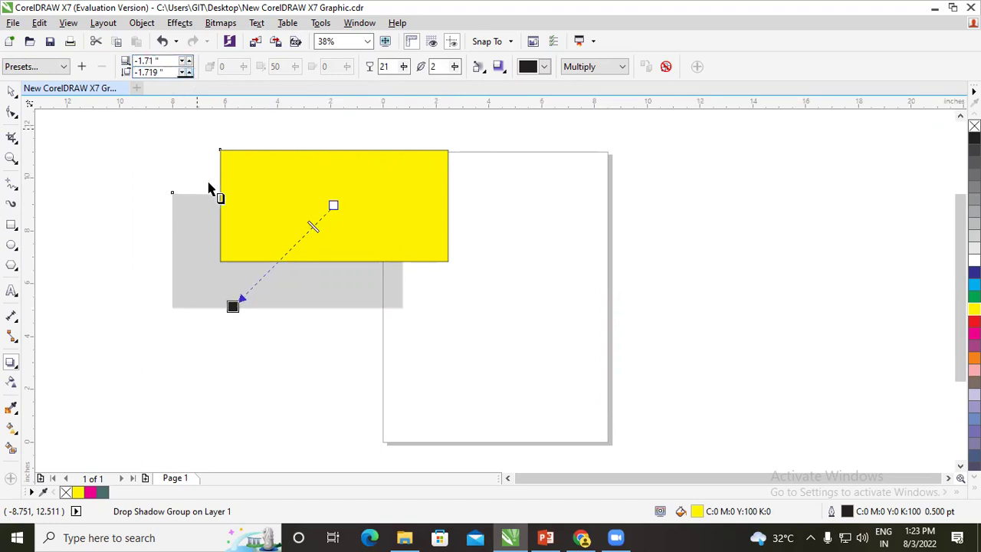
Move the shadow below and right of the rectangle, offset about 2.954" by -2.352", and raise its opacity to 26
drag(234, 306, 481, 323)
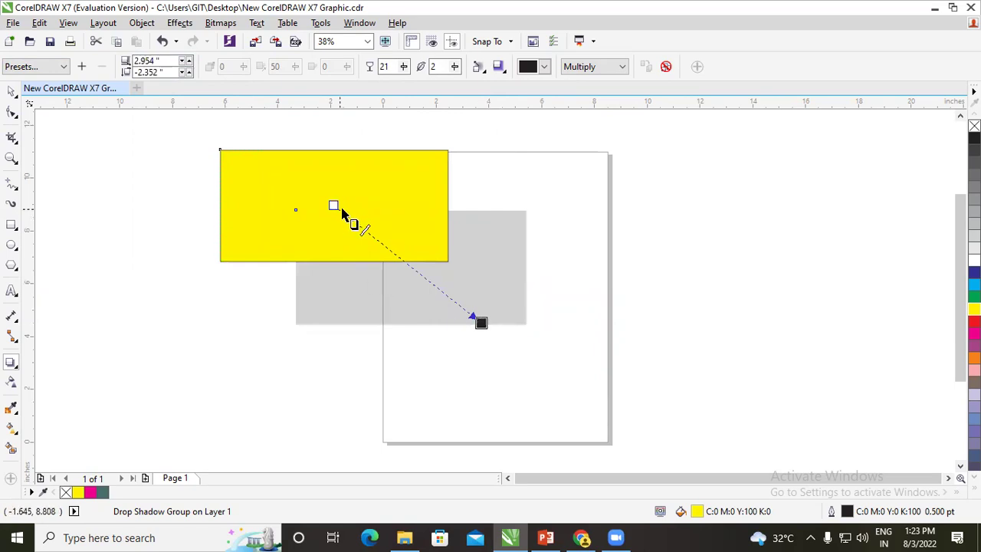
mouse_move(364, 228)
mouse_down()
mouse_move(392, 259)
mouse_move(368, 247)
mouse_up()
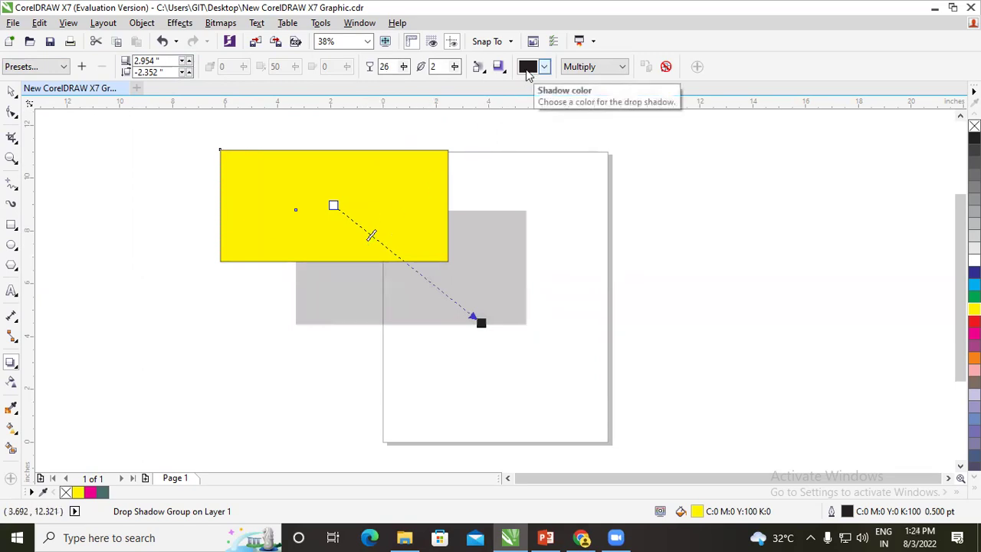
Change the shadow color to magenta and move the shadow closer to the rectangle, offset about 1.386" by -1.208"
click(544, 66)
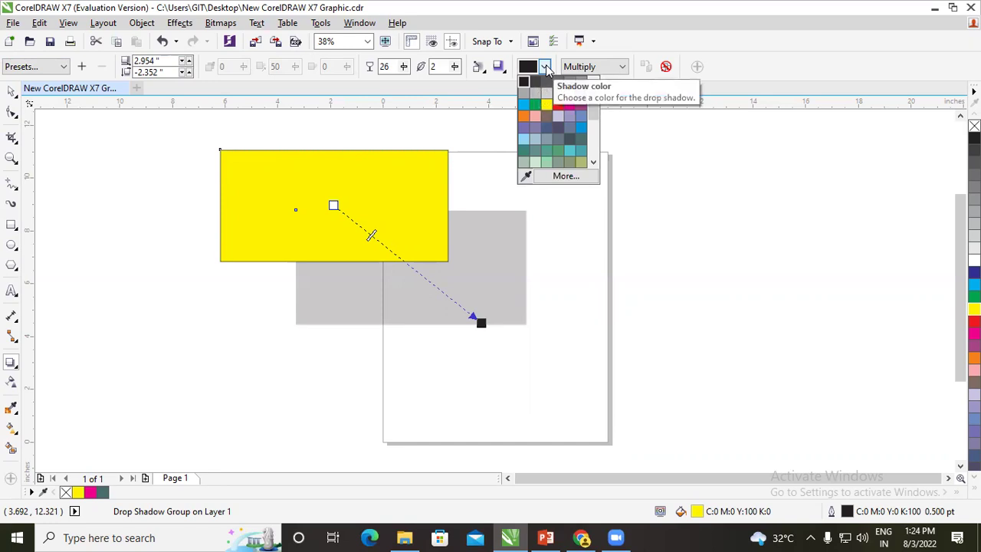
click(569, 105)
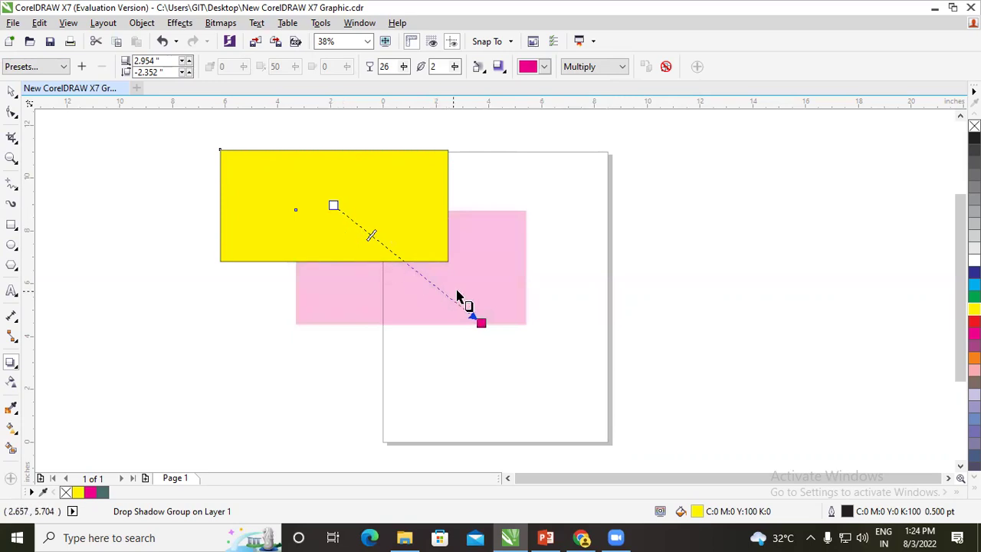
drag(478, 322, 433, 292)
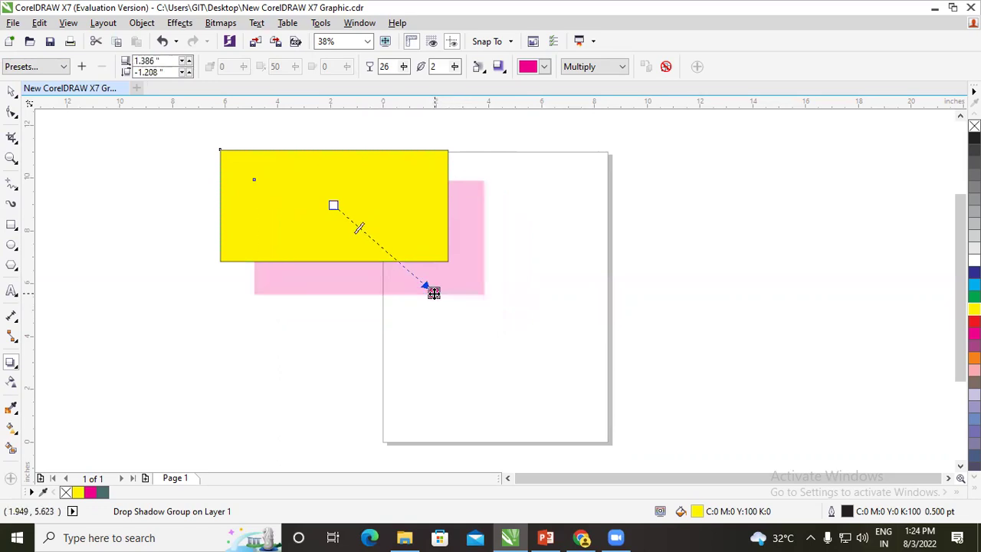
Try light pink as the shadow color and settle on crimson red
click(544, 67)
drag(594, 96, 596, 157)
click(576, 128)
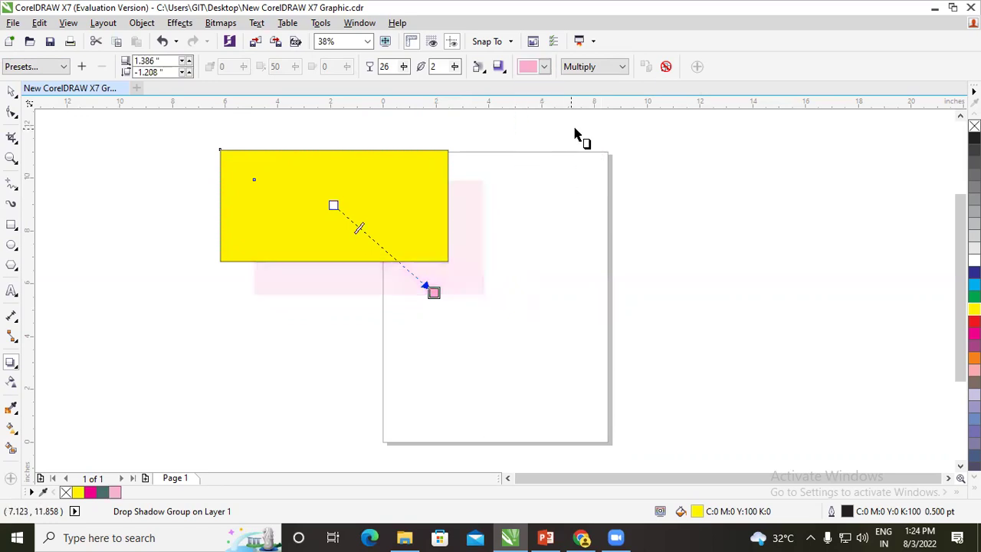
click(545, 68)
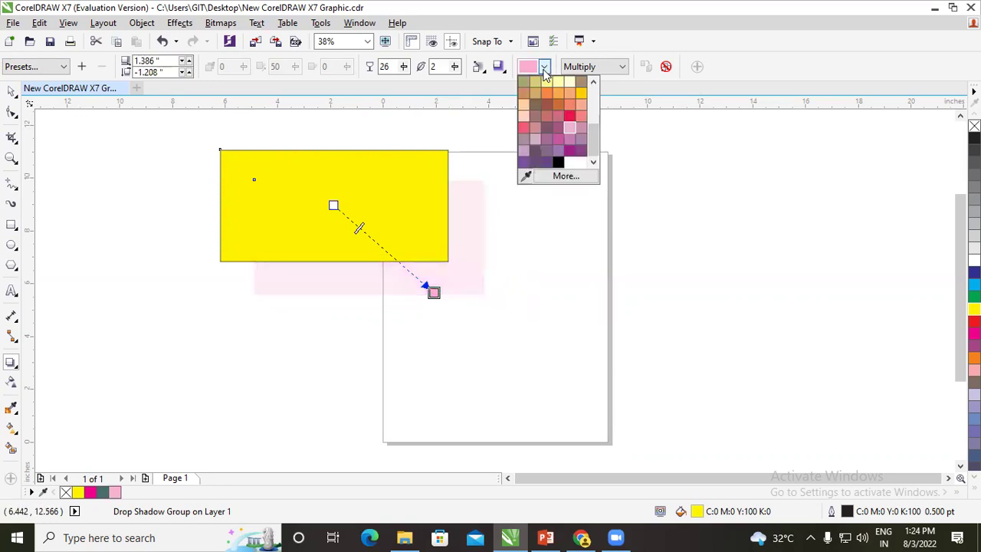
click(570, 113)
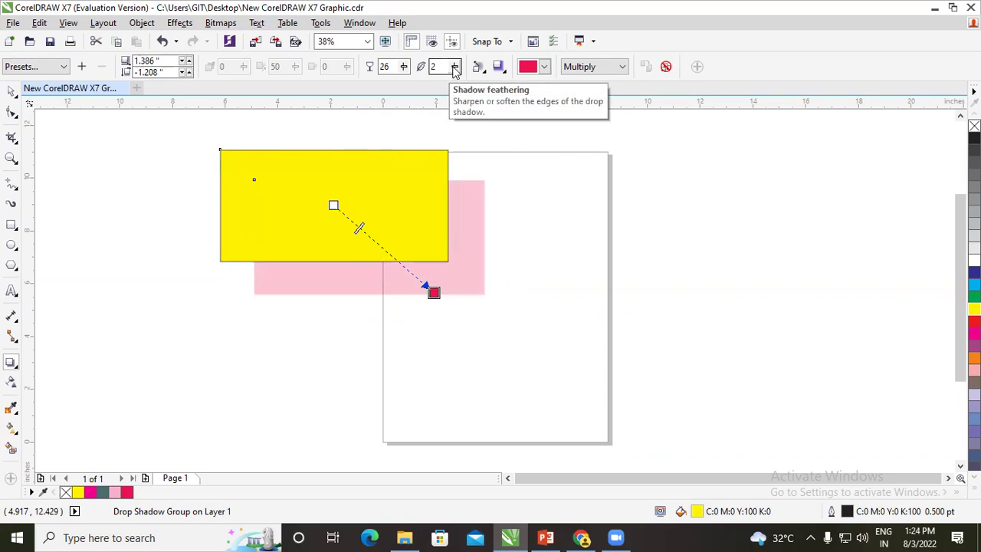
Raise the shadow feathering to 7, and bring it back down to 1 for sharp edges
mouse_move(454, 68)
mouse_down()
mouse_move(458, 84)
mouse_move(488, 87)
mouse_move(456, 73)
mouse_move(426, 92)
mouse_move(455, 66)
mouse_move(451, 85)
mouse_up()
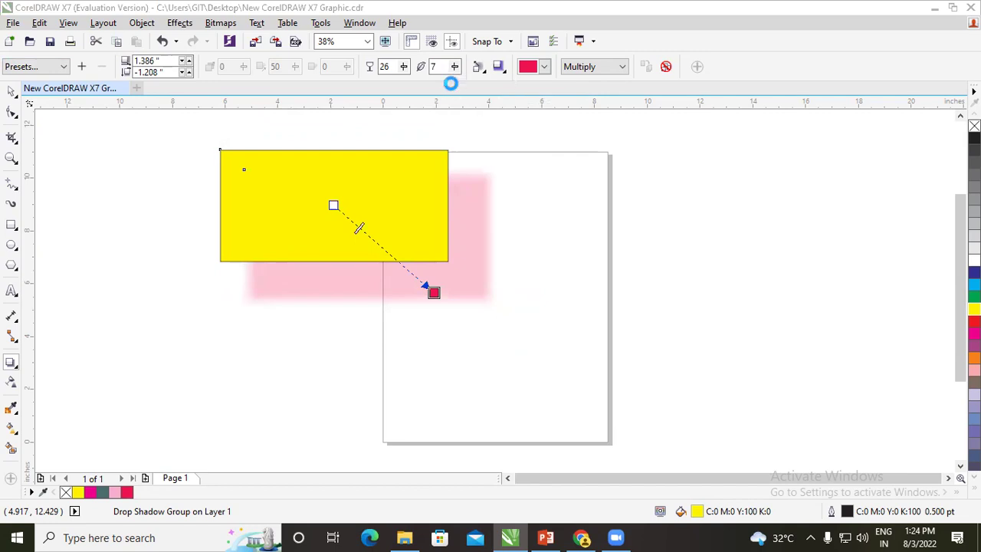
click(455, 67)
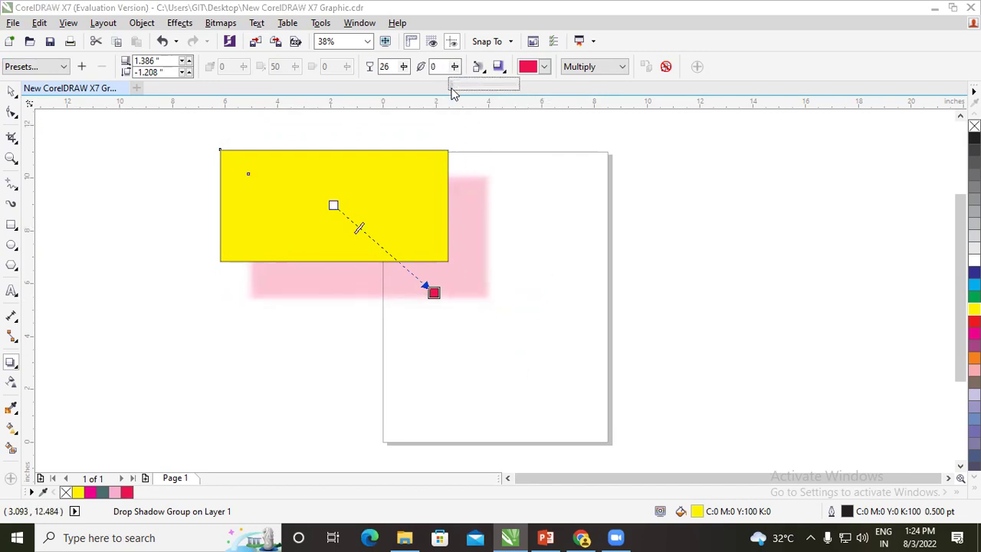
drag(453, 91, 454, 91)
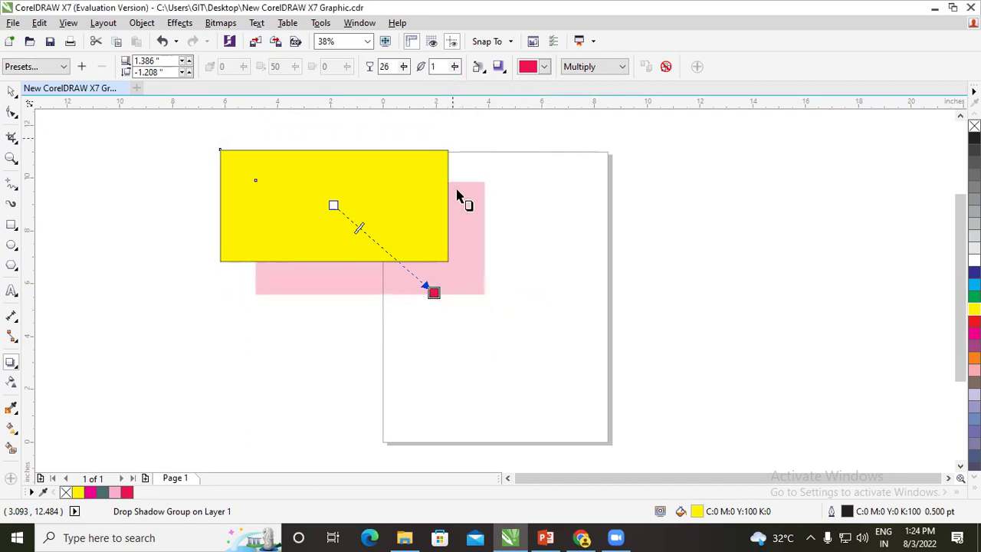
Try the Inside, Middle and Outside feathering directions on the shadow
click(479, 69)
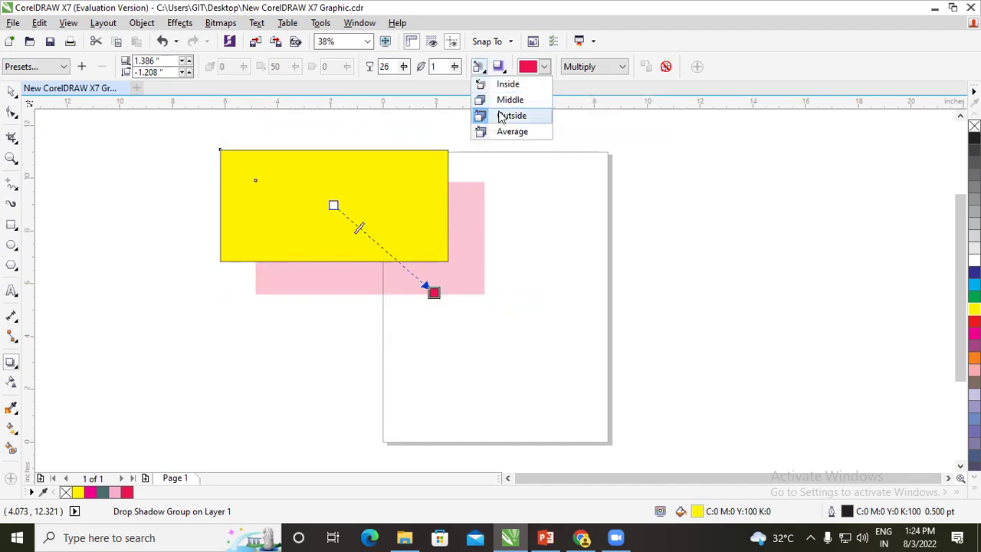
click(495, 85)
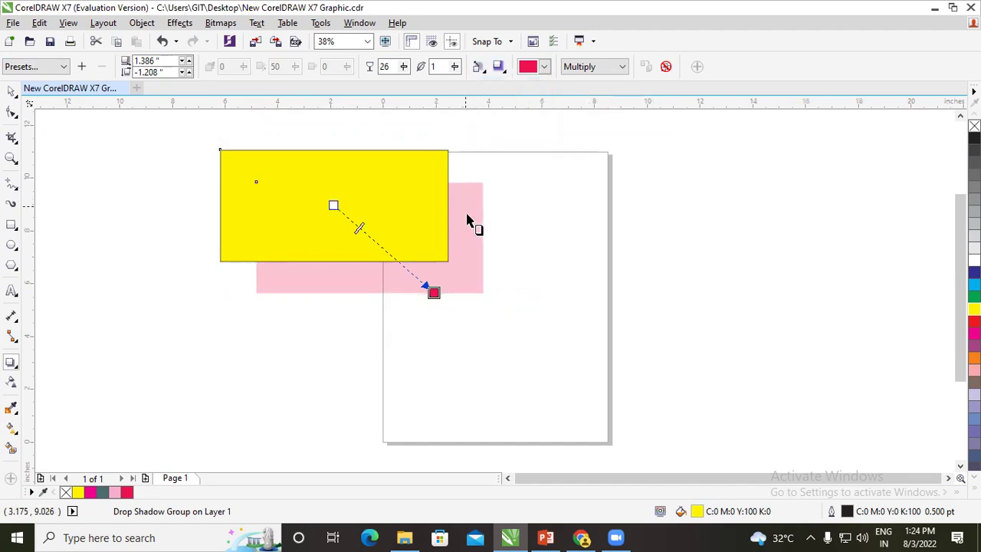
click(481, 68)
click(499, 67)
click(479, 67)
click(491, 100)
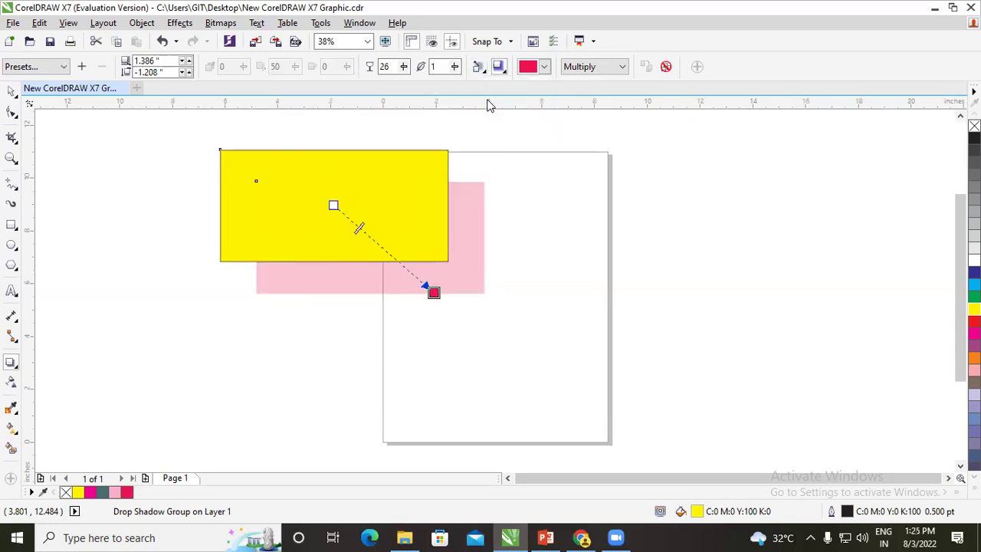
click(479, 68)
click(500, 120)
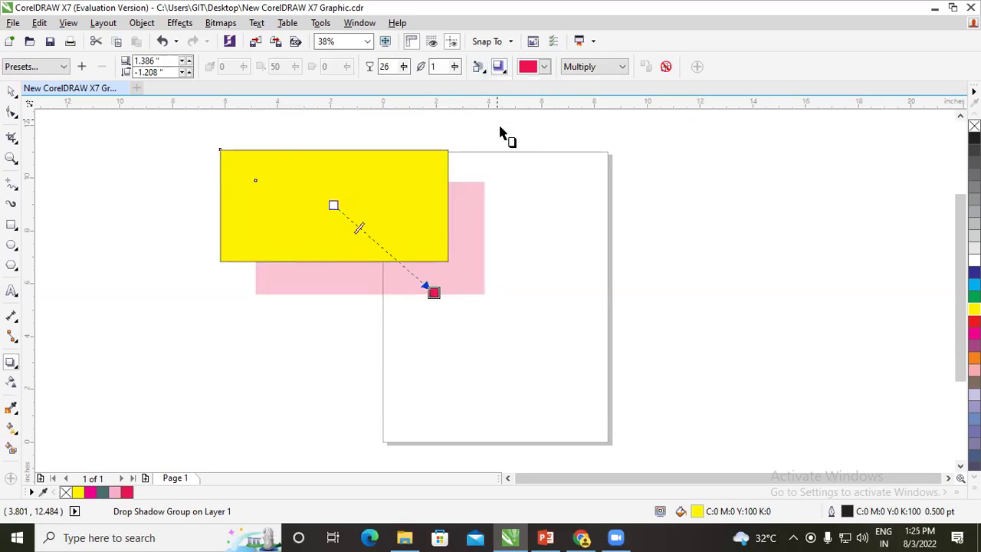
Set the feathering direction to Average and move the shadow further down, offset about 1.475" by -2.297"
click(479, 68)
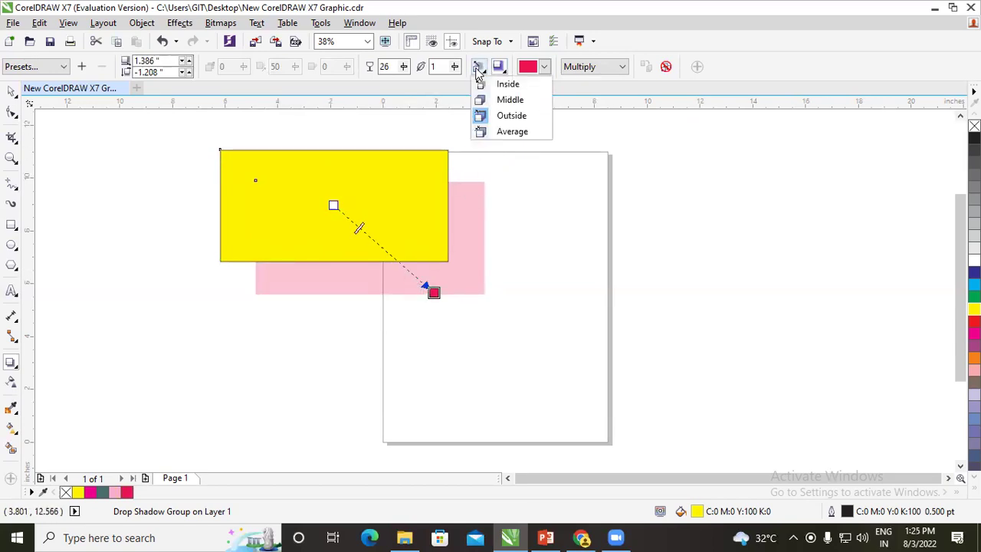
click(494, 131)
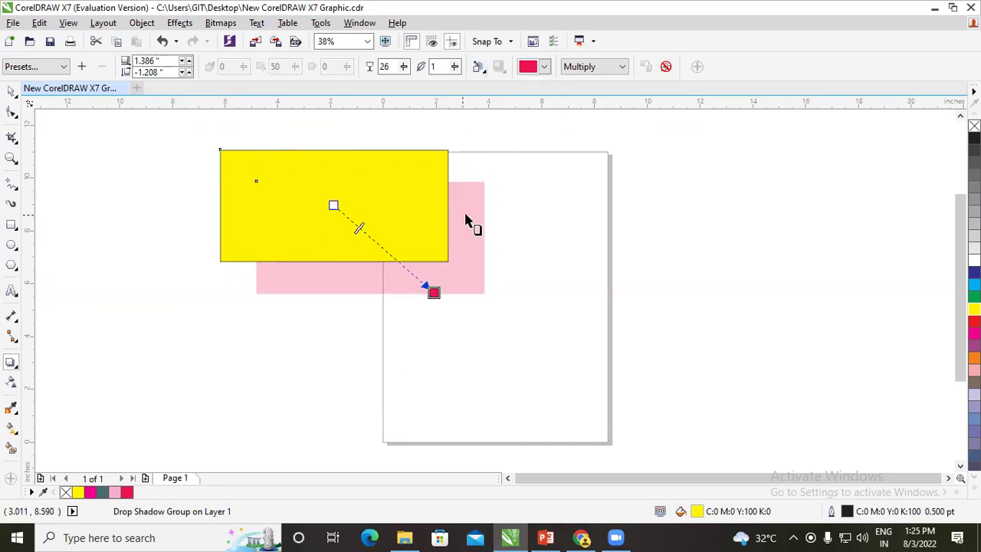
drag(431, 292, 408, 322)
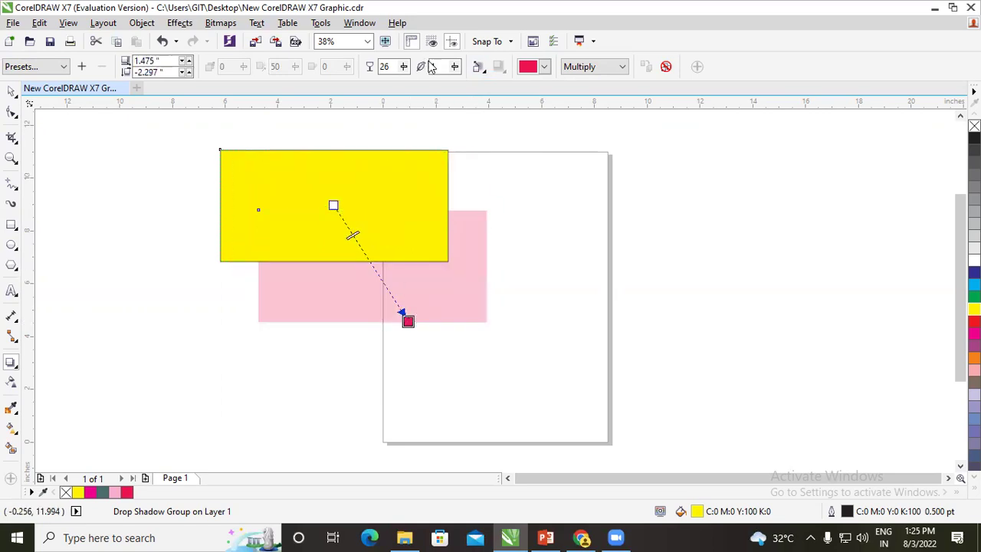
Try the Normal, Color and Screen merge modes on the shadow
click(623, 67)
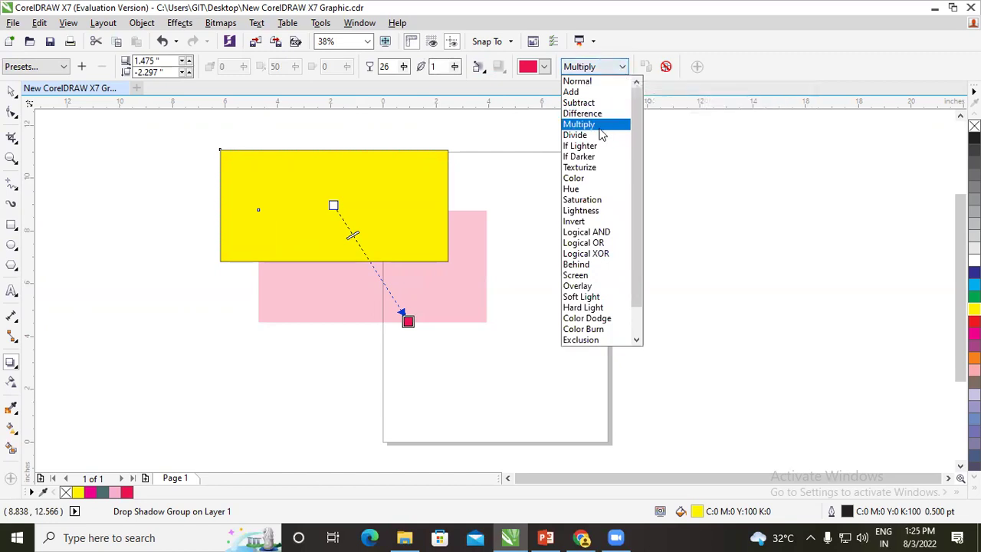
click(579, 81)
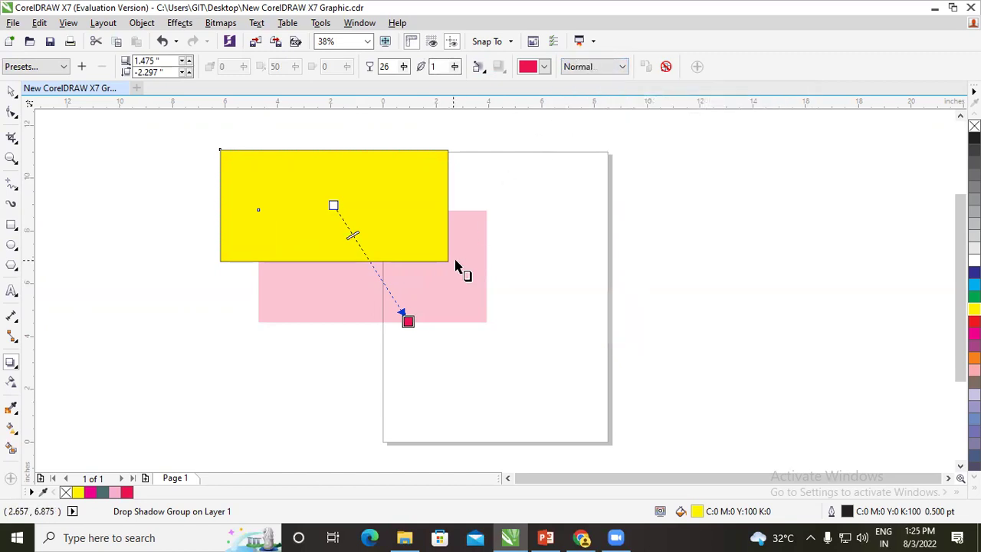
click(595, 66)
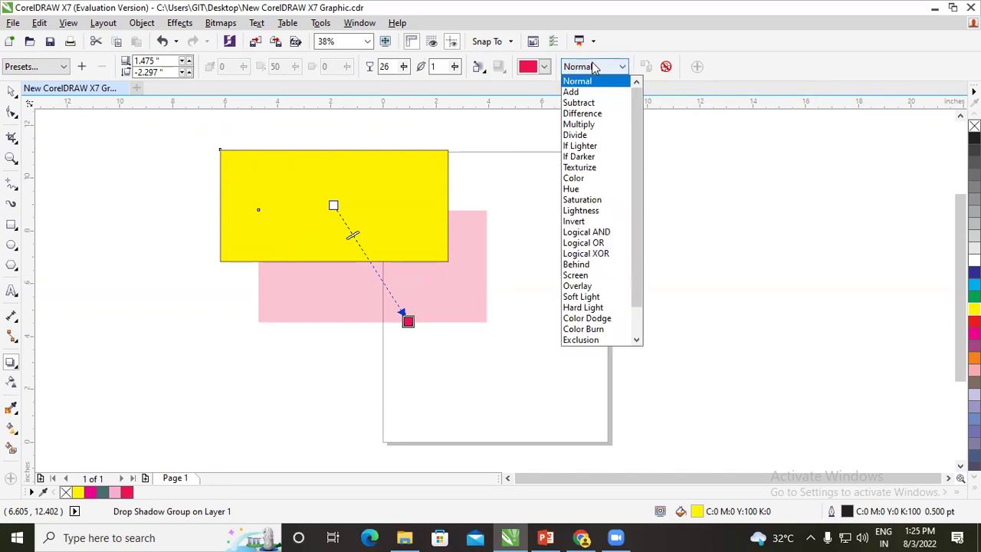
click(580, 180)
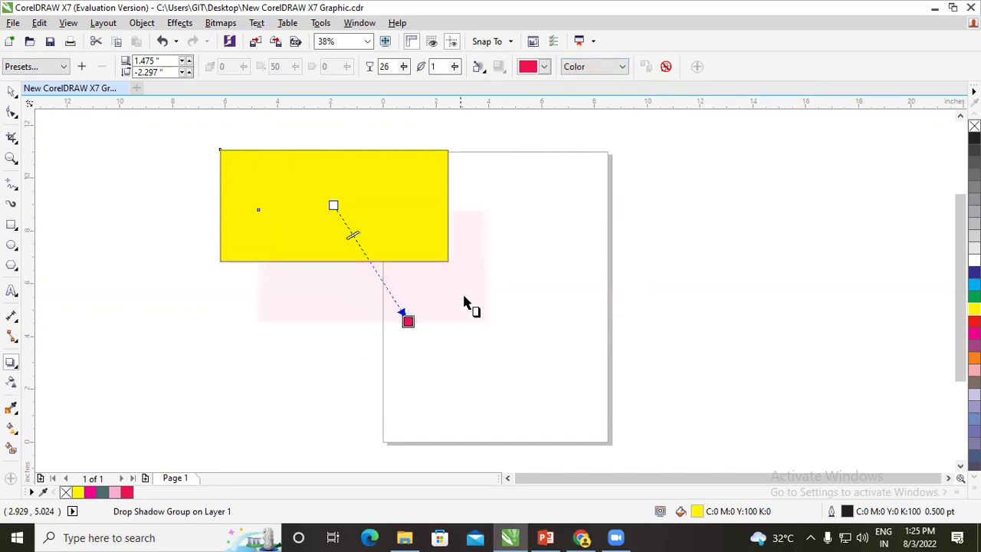
click(595, 67)
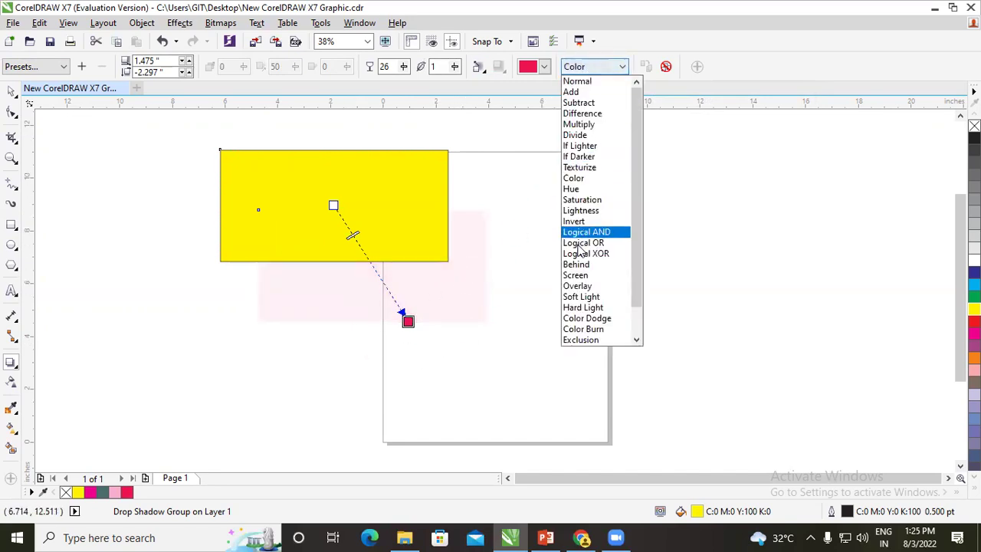
click(576, 274)
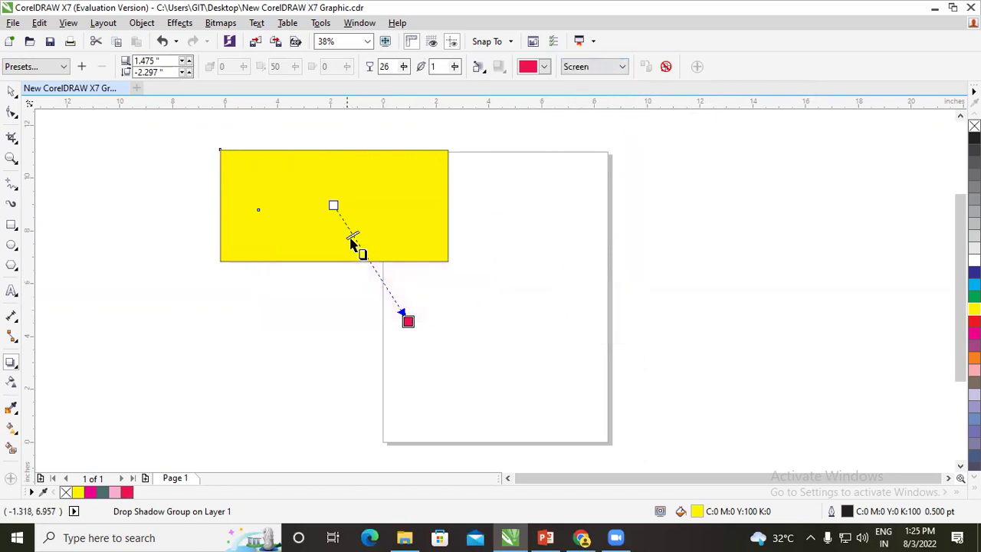
Try the Overlay and Soft Light merge modes, and move the shadow up and right, offset about 1.428" by 0.773"
click(602, 67)
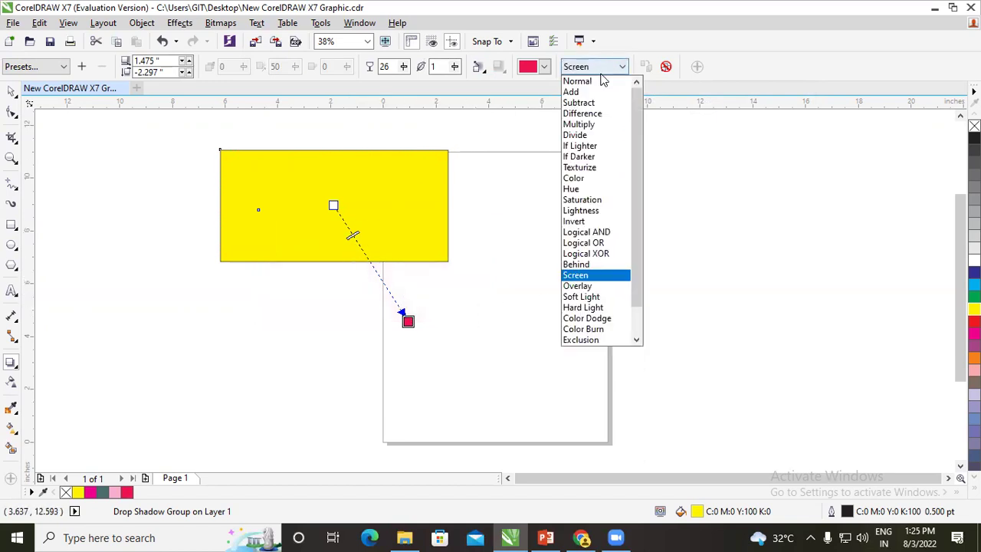
click(579, 288)
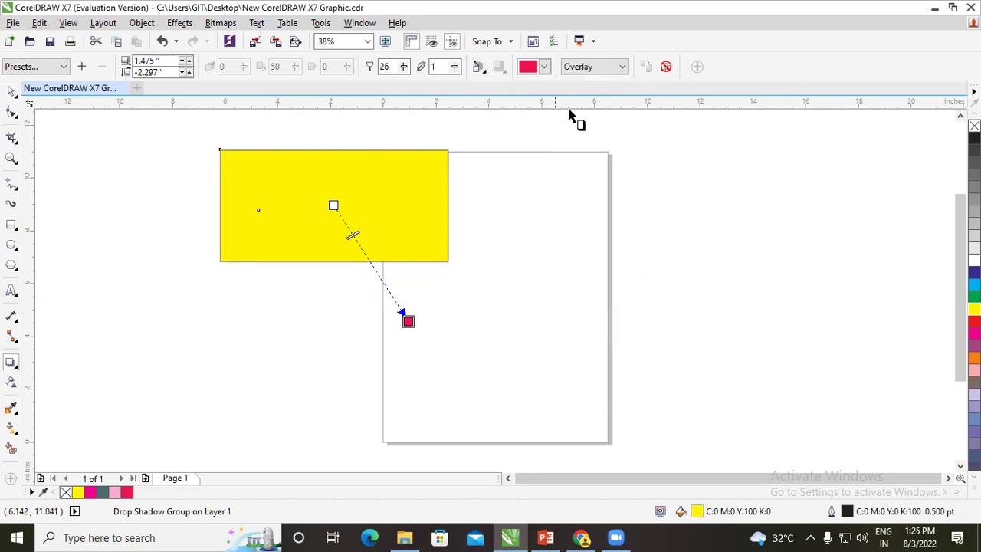
click(580, 68)
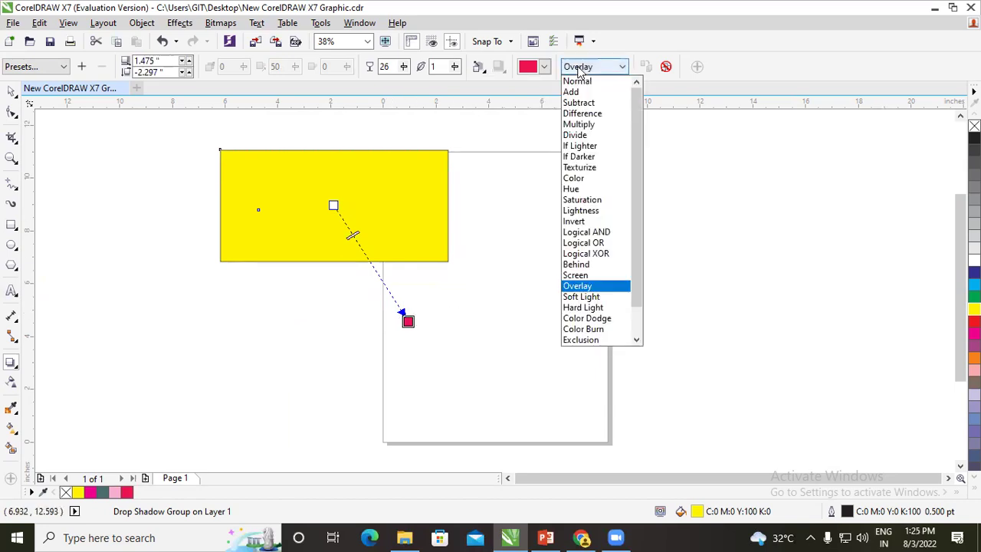
click(602, 297)
drag(408, 320, 474, 129)
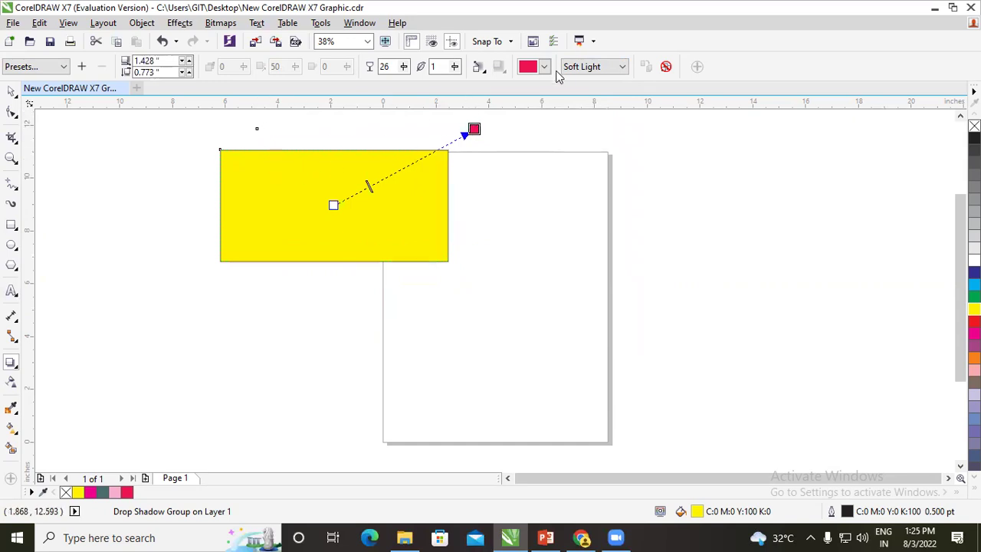
Set the shadow's merge mode to Normal and place the shadow below and right of the rectangle, offset about 1.231" by -1.169"
click(547, 68)
click(584, 67)
click(584, 67)
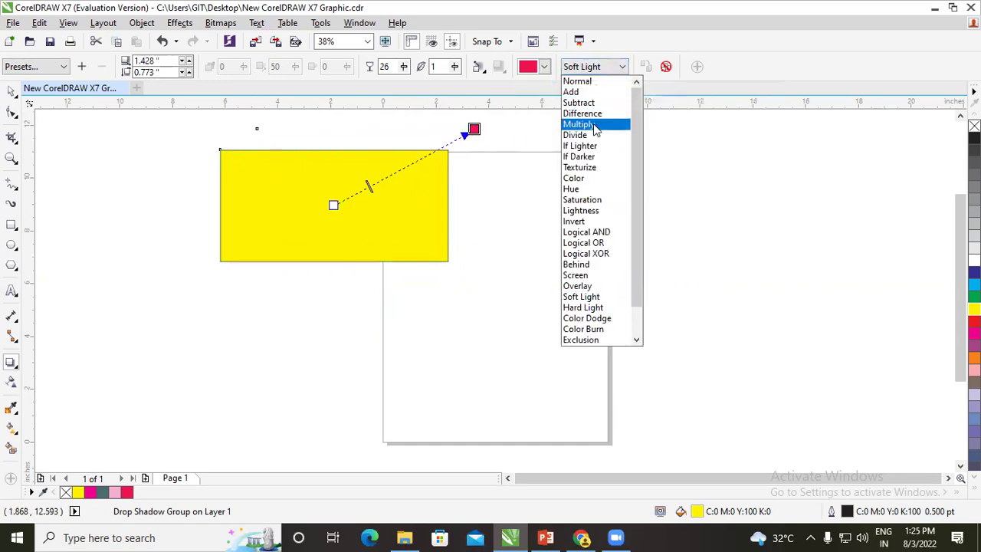
click(579, 81)
drag(474, 128, 351, 346)
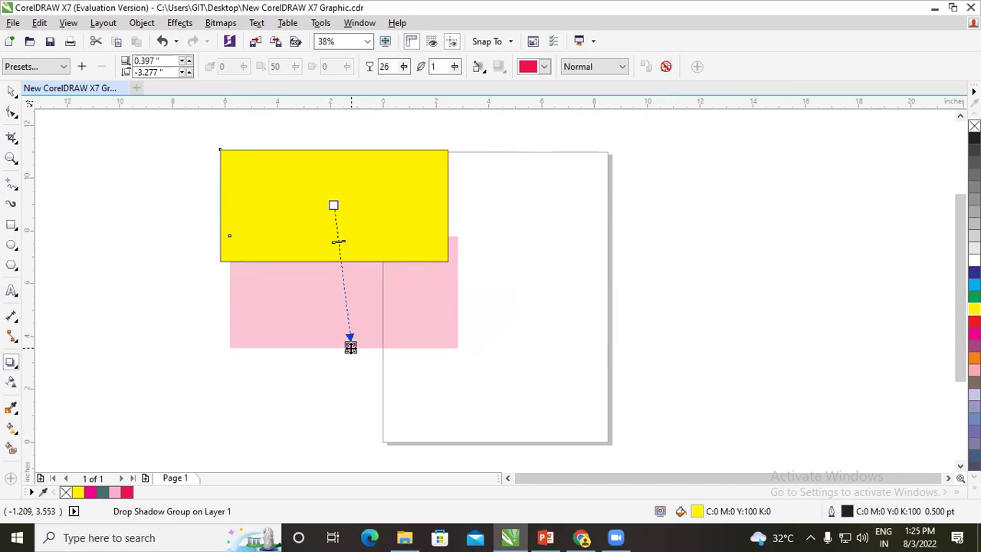
drag(351, 347, 424, 292)
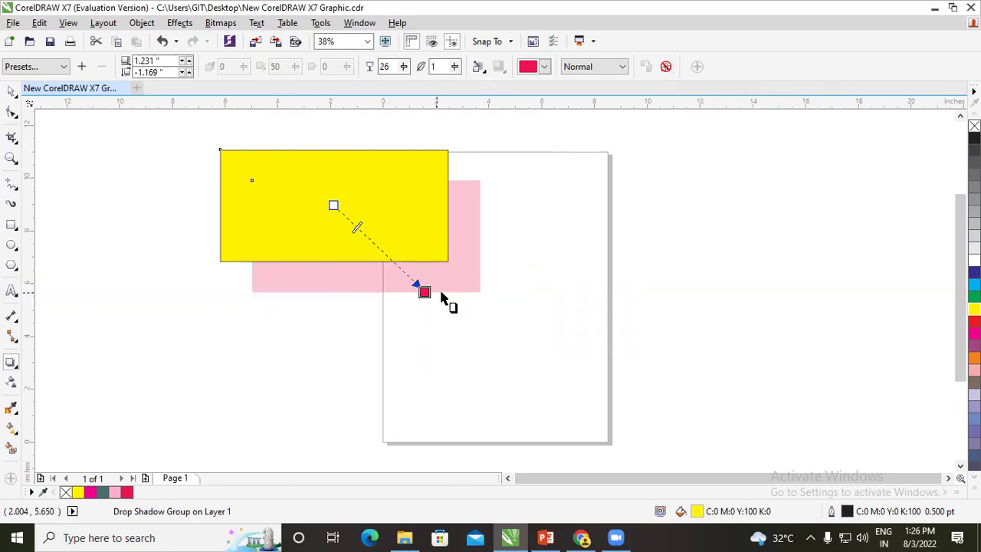
Leave shadow editing, select the yellow rectangle with the Pick tool and deselect it
click(13, 92)
click(624, 239)
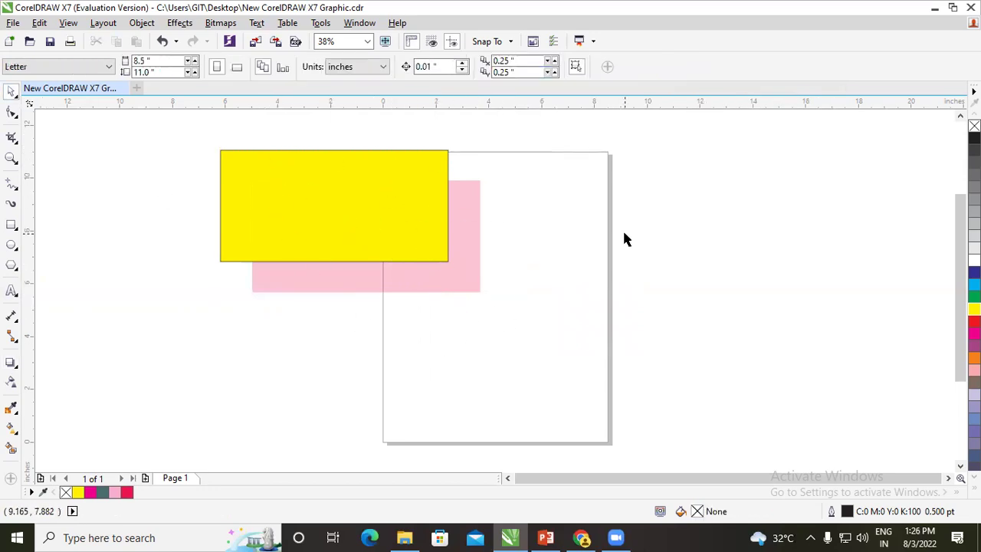
click(385, 211)
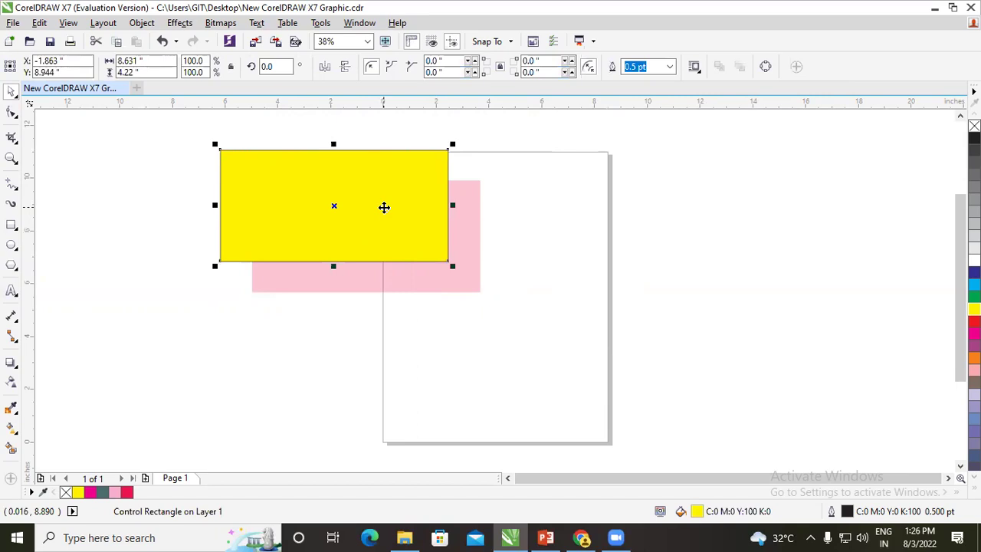
click(542, 266)
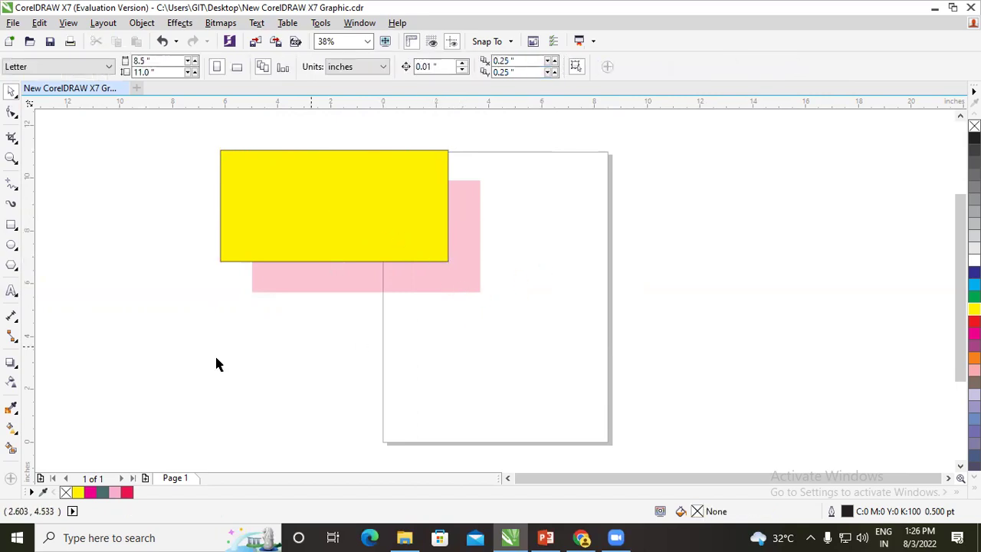
Move the rectangle's shadow closer, offset about 0.851" by -0.473", and clear the drop shadow
click(11, 363)
click(377, 256)
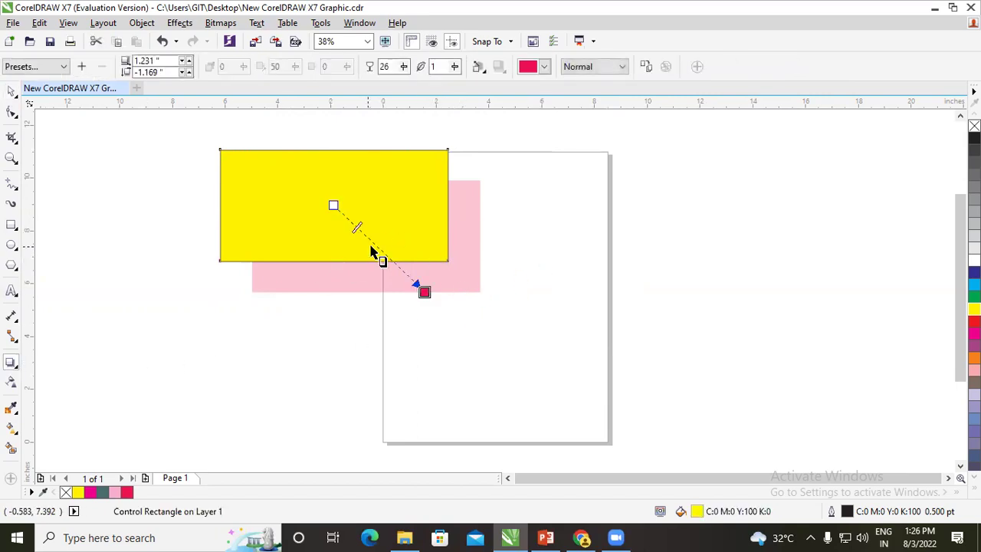
drag(424, 289, 456, 274)
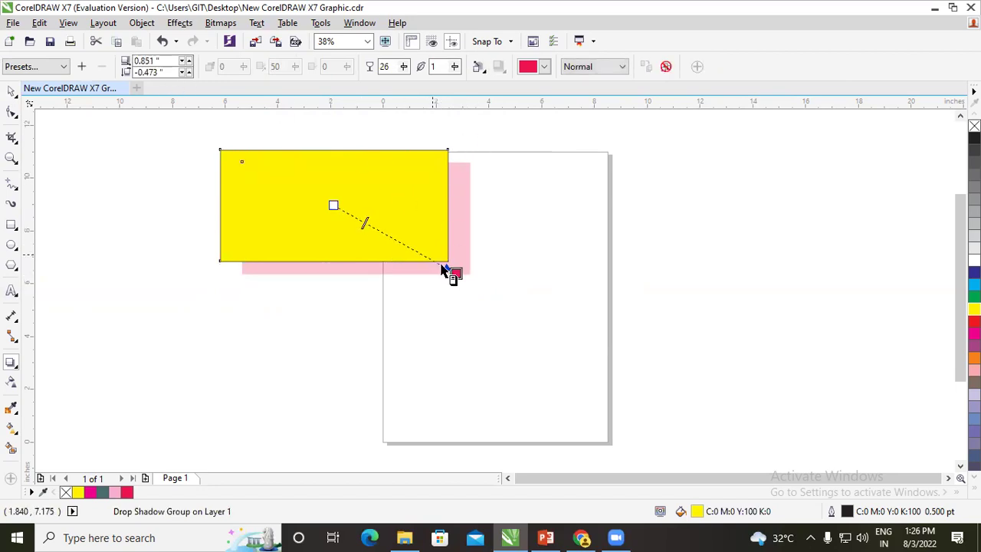
click(665, 67)
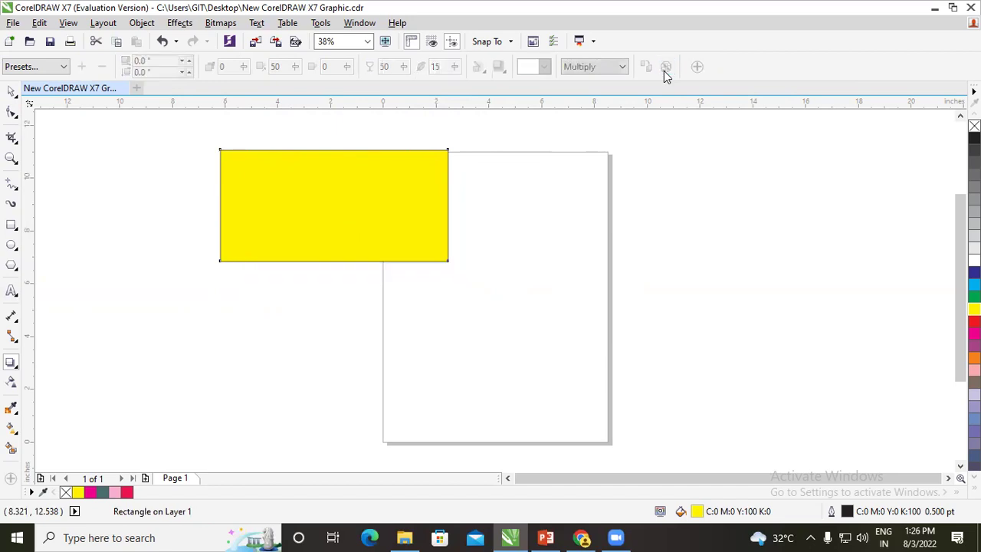
Cast a new perspective drop shadow from the rectangle's left edge toward the lower right, and clear it
drag(278, 193, 527, 263)
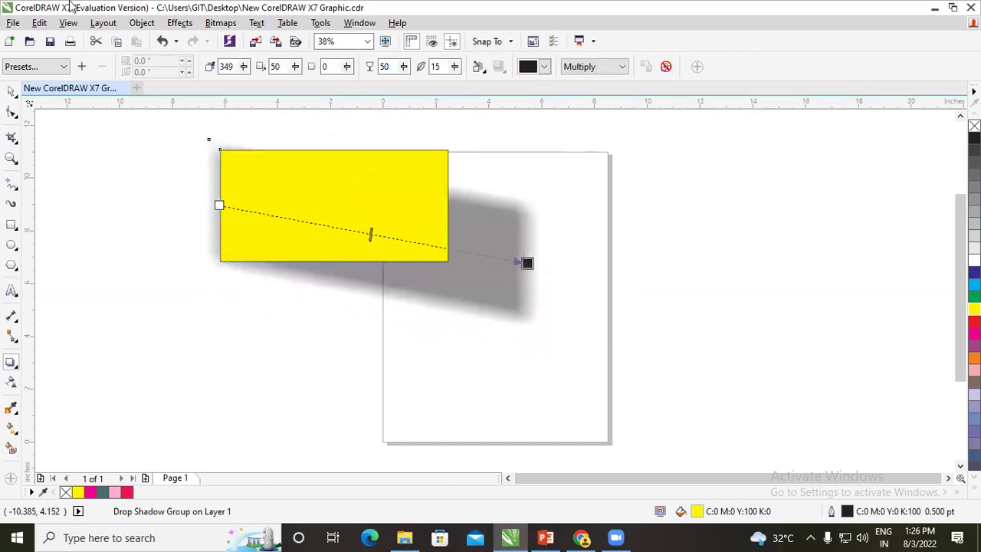
click(666, 67)
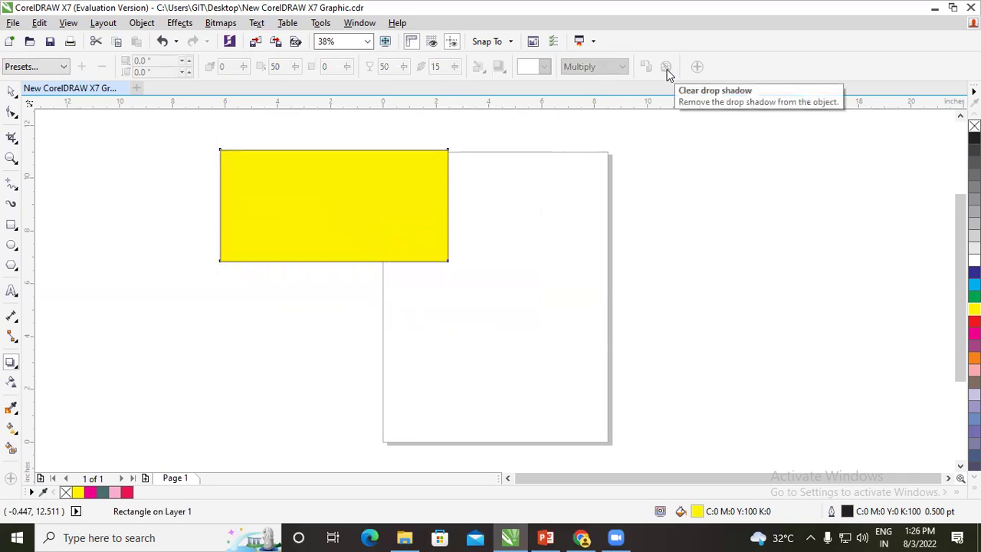
click(12, 91)
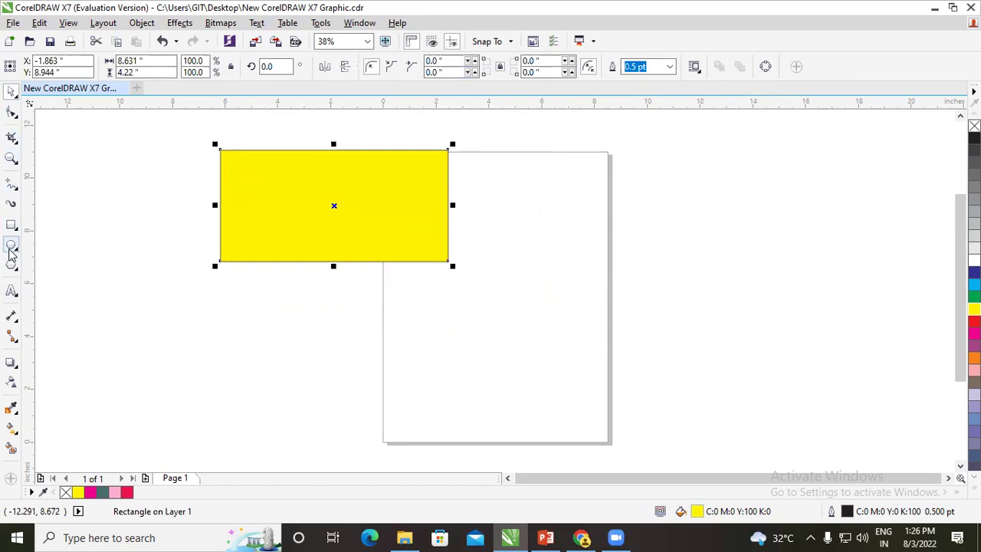
Draw a circle about 6.371" across over the page's right edge and fill it yellow
click(13, 249)
click(61, 243)
drag(587, 194, 707, 367)
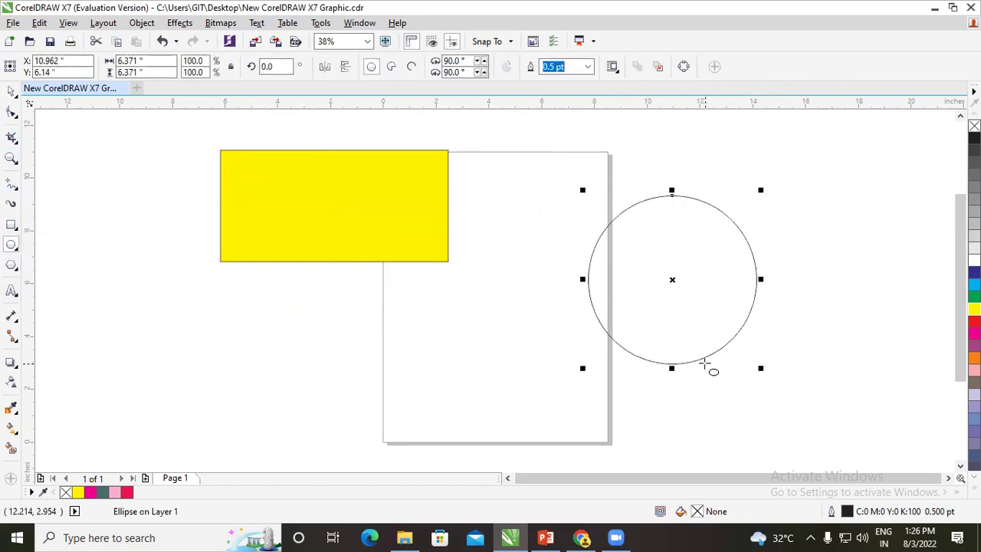
click(974, 309)
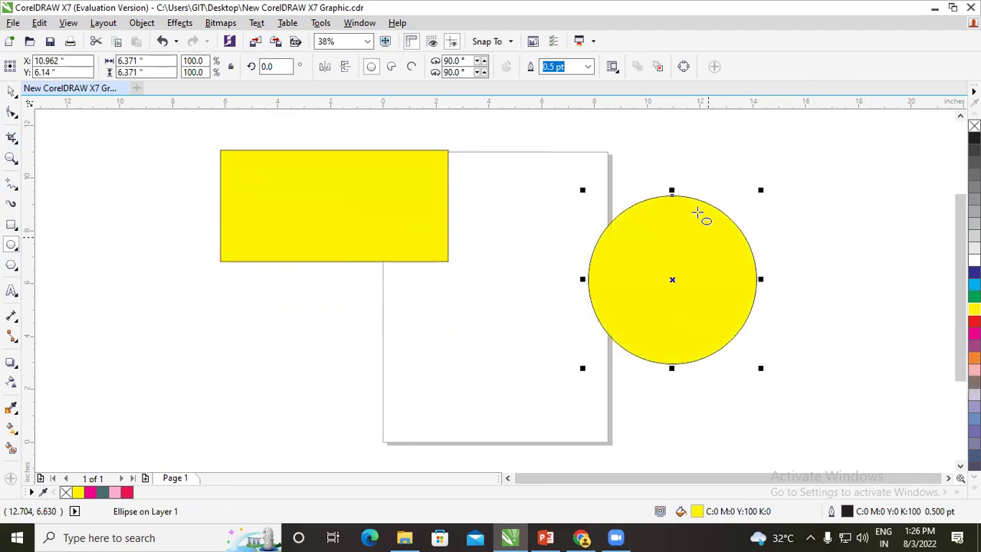
Cast a drop shadow from the yellow circle and place it just below, offset about 0.109" by -1.058"
click(12, 362)
click(52, 364)
drag(672, 279, 539, 360)
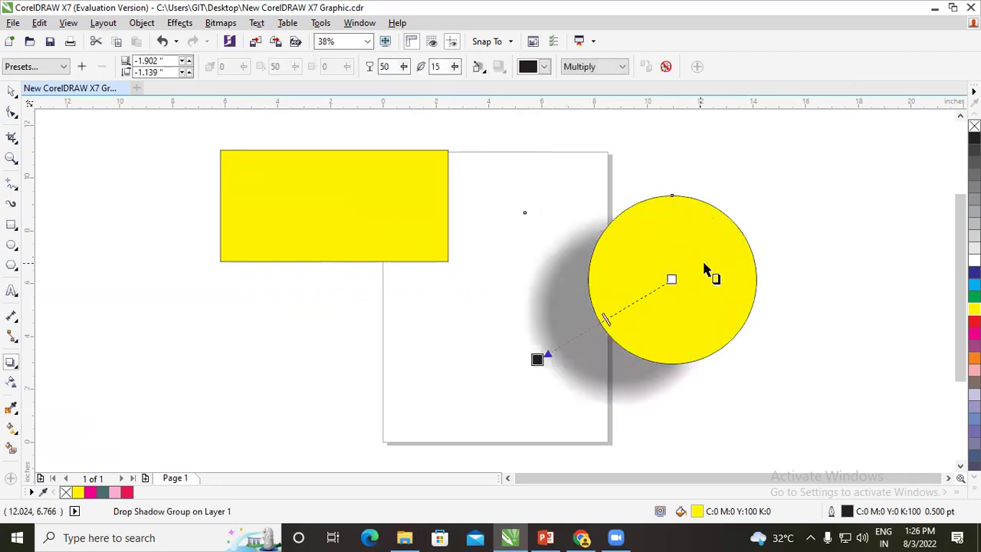
drag(537, 358, 675, 392)
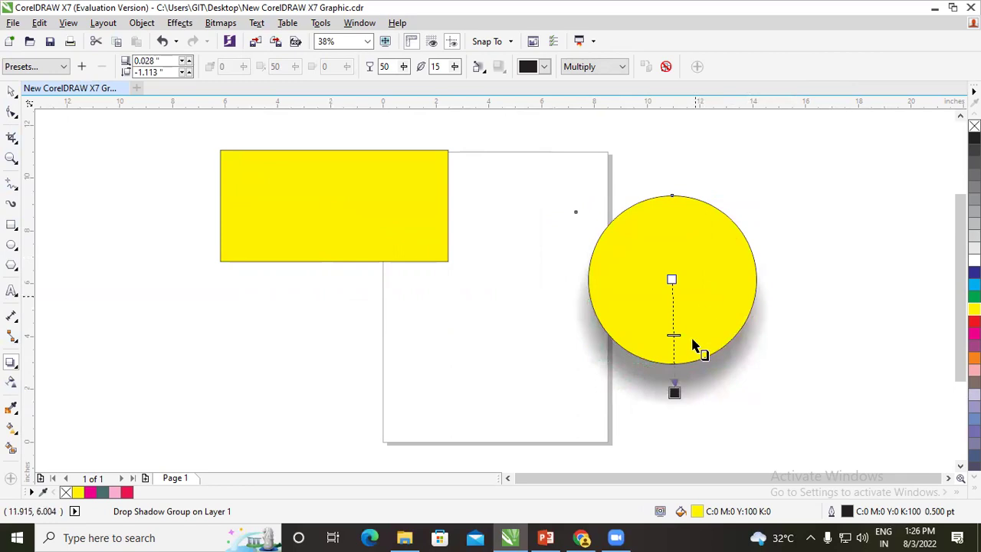
drag(674, 392, 683, 391)
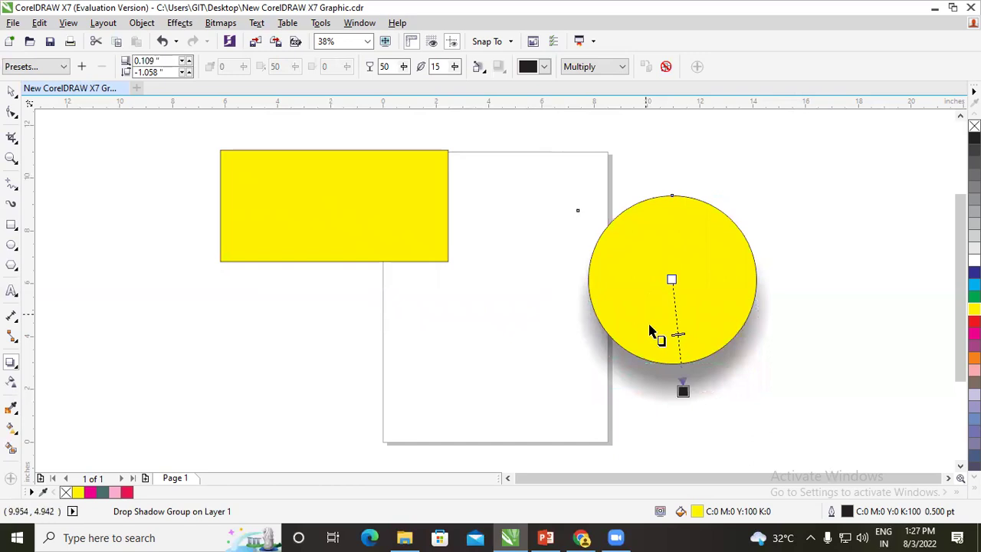
Color the circle's drop shadow red and move it toward the lower right, offset about 2.093" by -1.715"
click(544, 67)
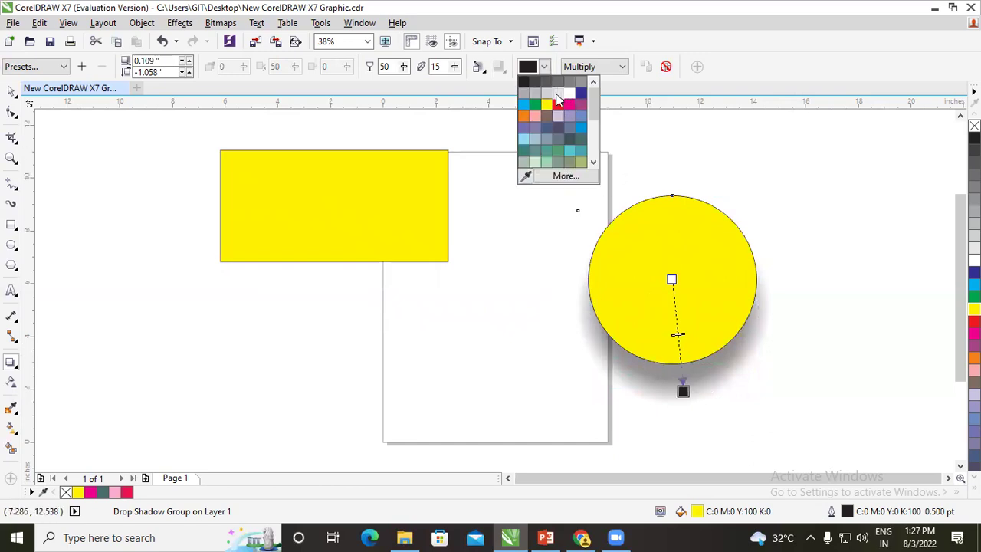
click(556, 94)
click(544, 69)
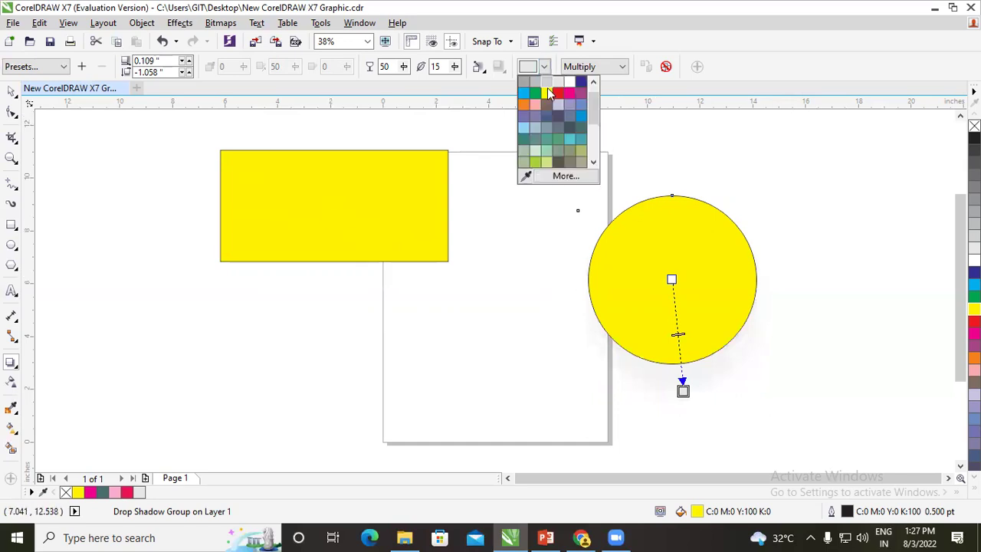
click(556, 90)
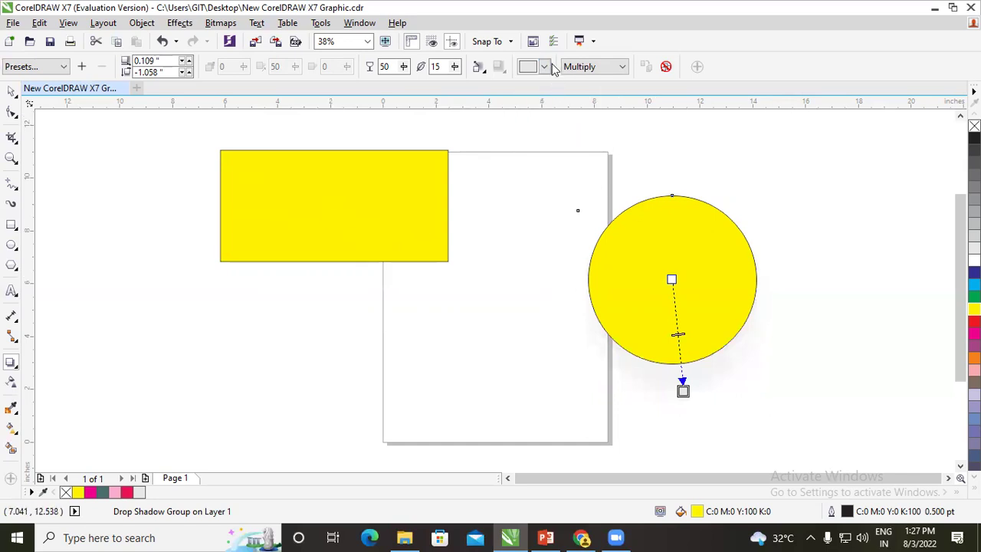
click(545, 67)
click(558, 93)
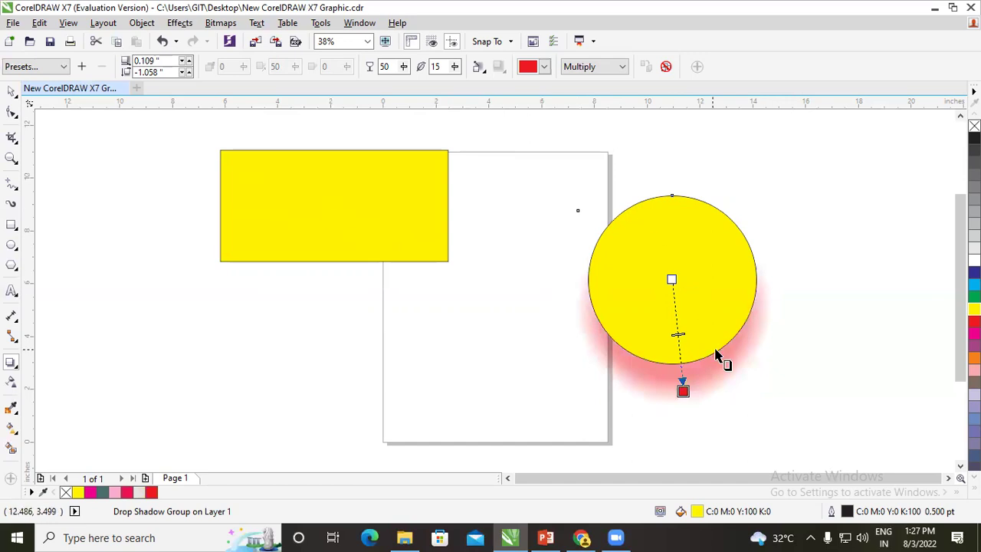
drag(683, 390, 780, 286)
drag(786, 274, 811, 393)
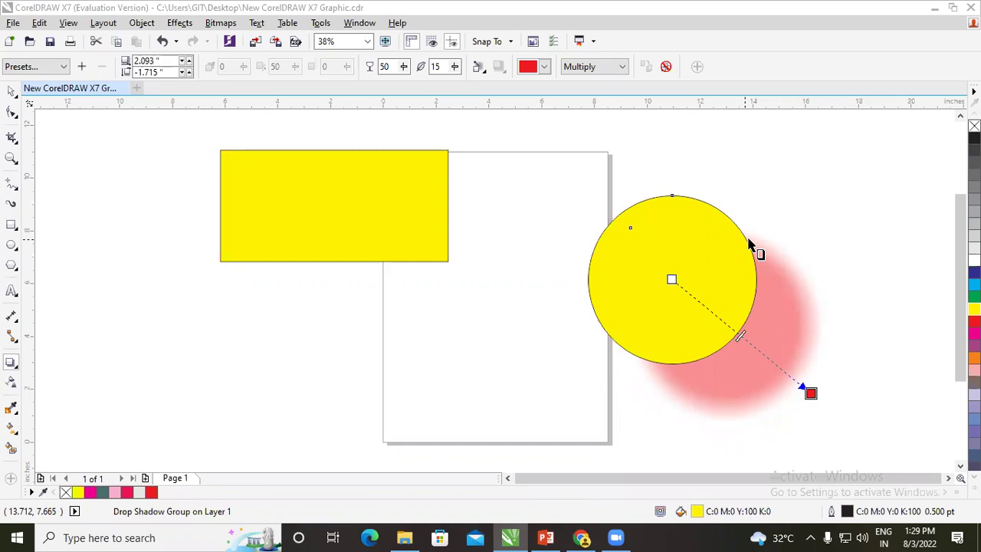
Select the yellow rectangle and the circle with its shadow together and delete them
click(10, 91)
drag(142, 116, 907, 434)
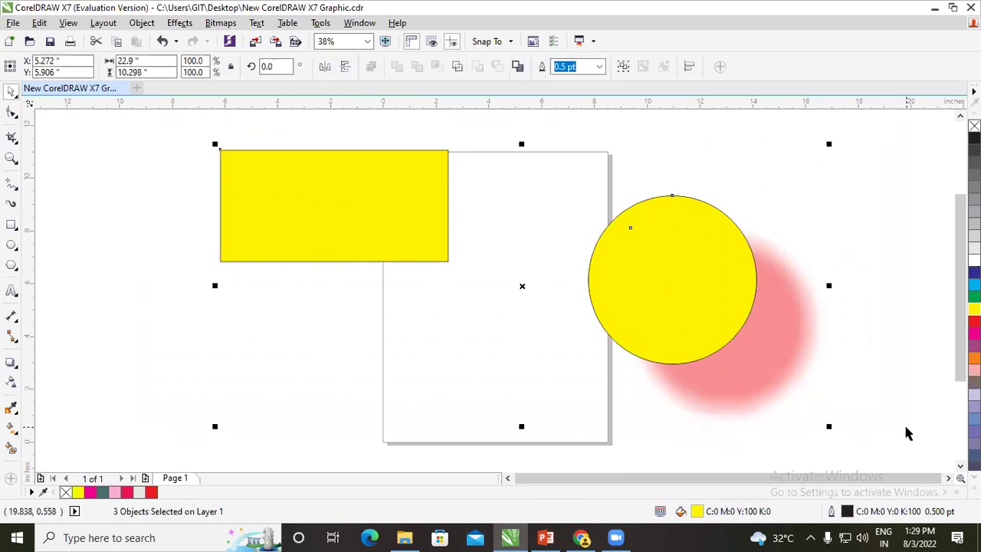
key(Delete)
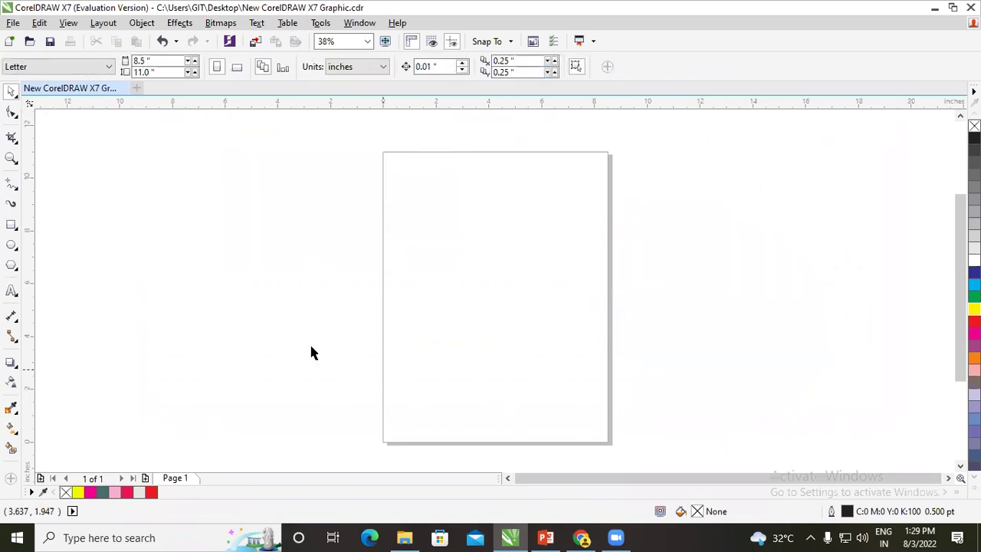
Add a first name in capitals as Arial artistic text, enlarged to about 278 pt and centered at about X 2.848", Y 8.345"
click(11, 292)
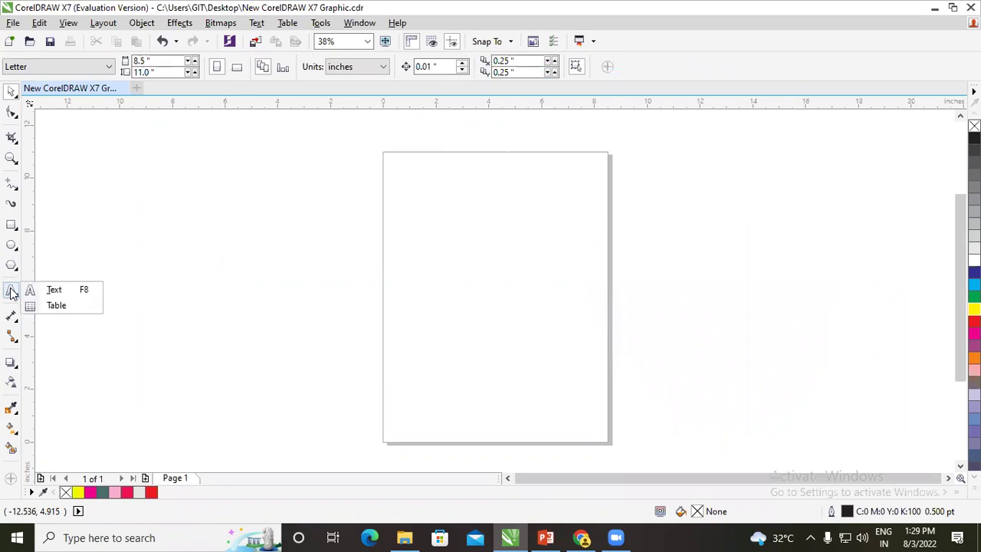
click(54, 288)
click(235, 194)
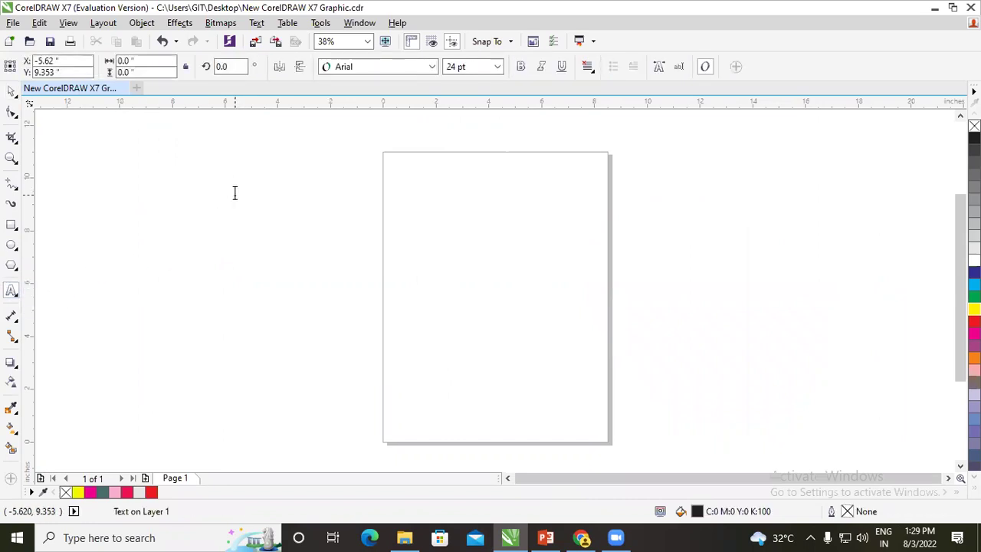
text(SAY)
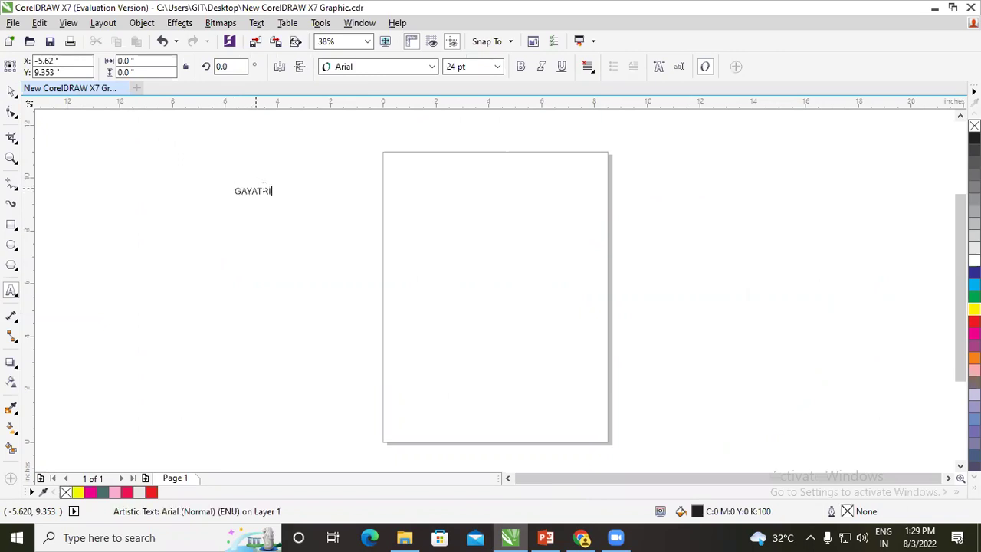
drag(277, 198, 651, 331)
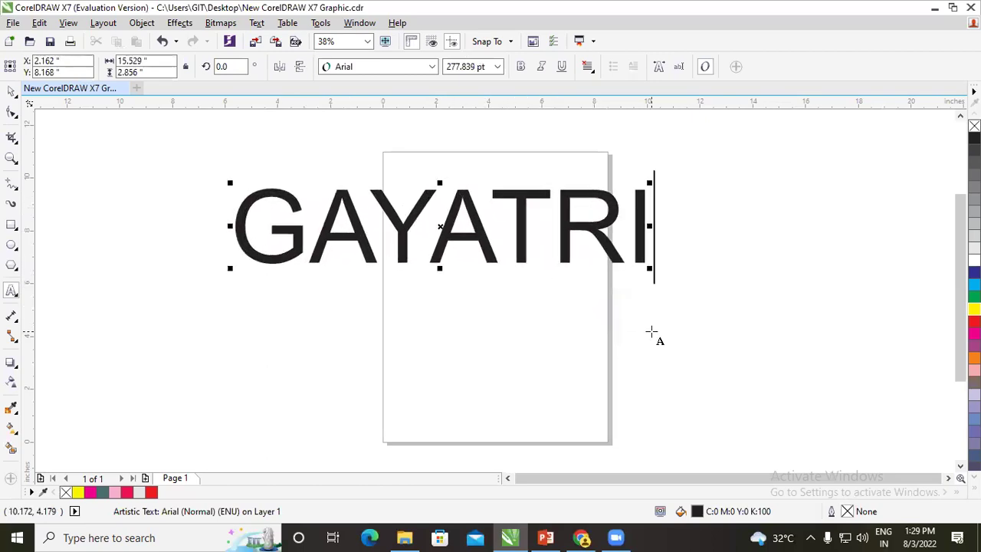
click(457, 228)
mouse_move(456, 228)
mouse_down()
mouse_move(508, 245)
mouse_move(458, 221)
mouse_up()
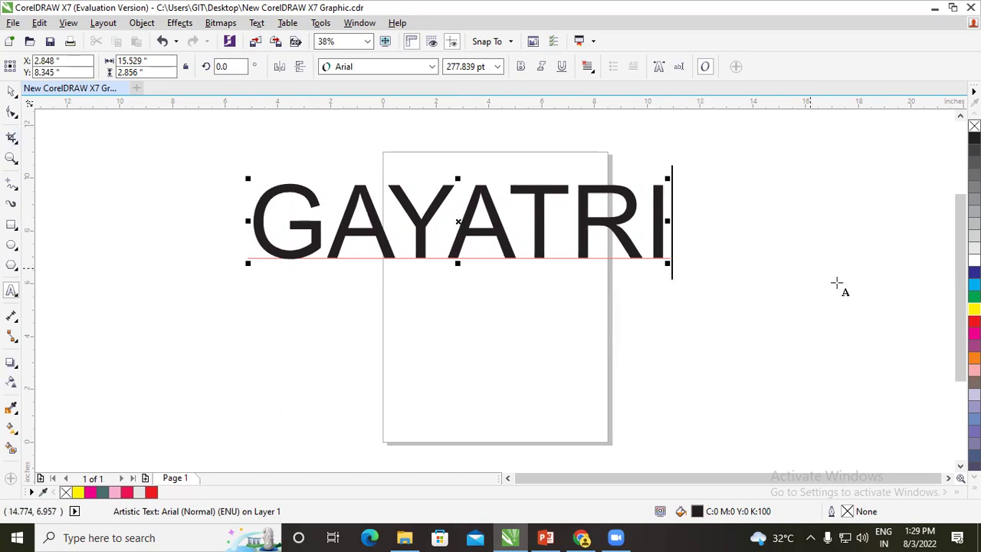
Cast a drop shadow just below the text, offset about 0.077" by -0.778"
click(15, 367)
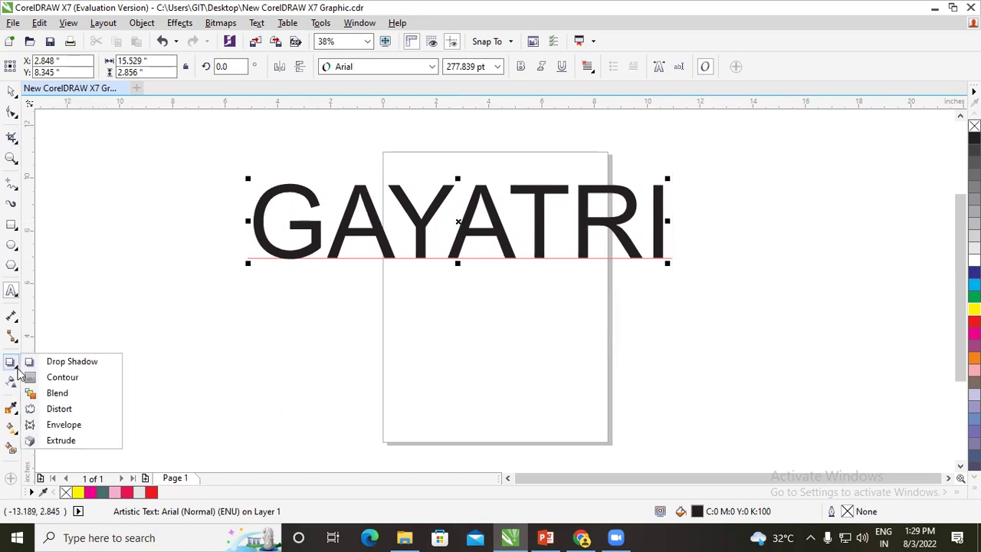
click(61, 361)
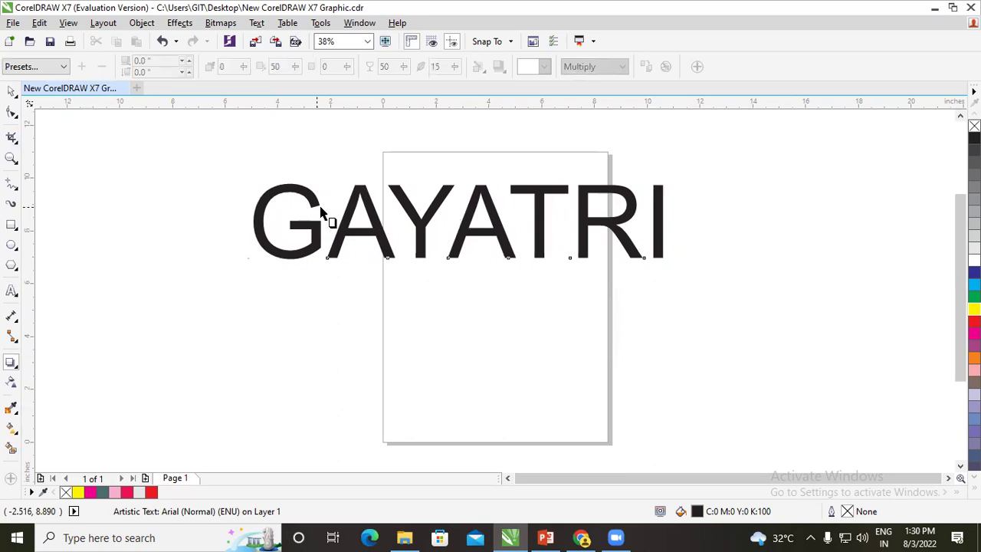
click(23, 68)
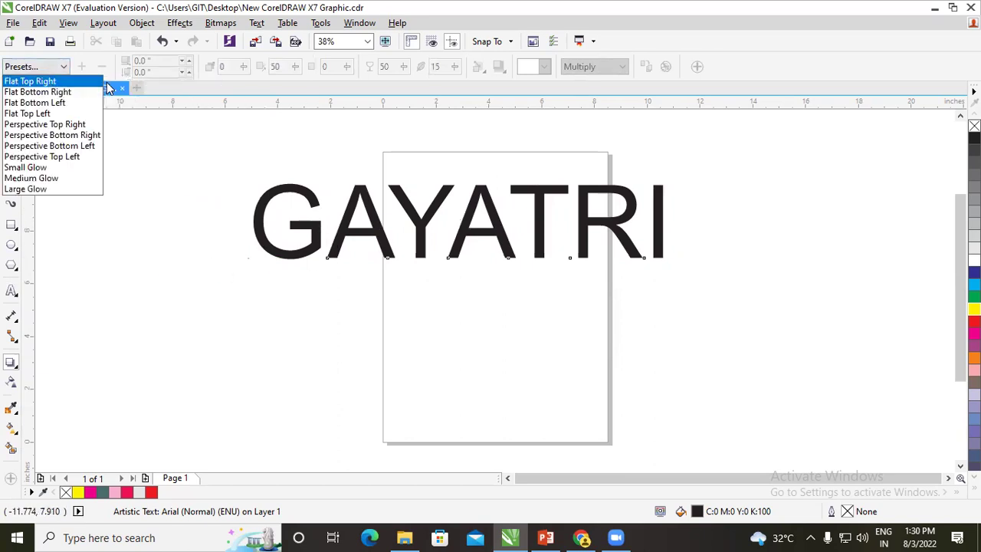
click(420, 222)
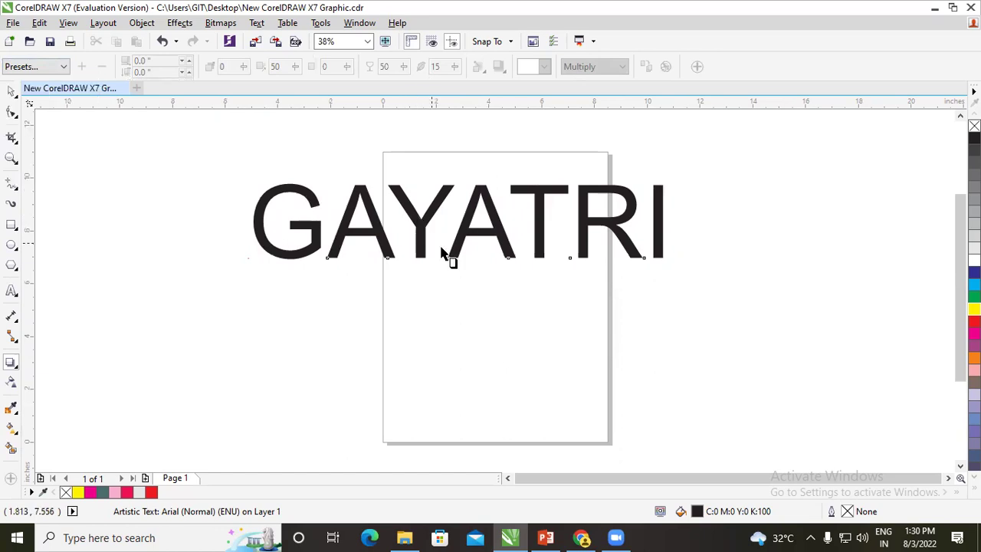
drag(472, 253, 486, 276)
drag(482, 319, 465, 281)
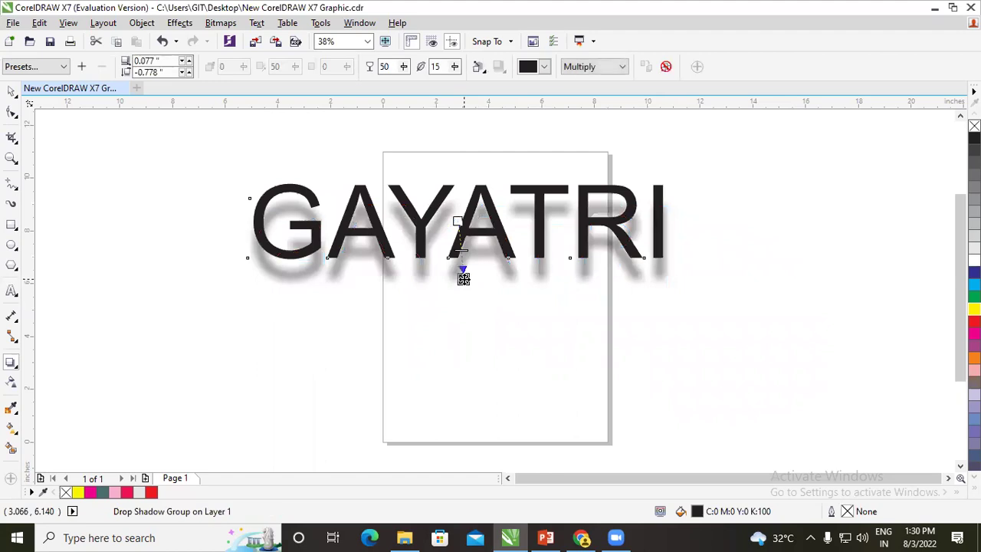
Move the text's shadow further down, offset about -0.121" by -2.466", and color it magenta
click(446, 214)
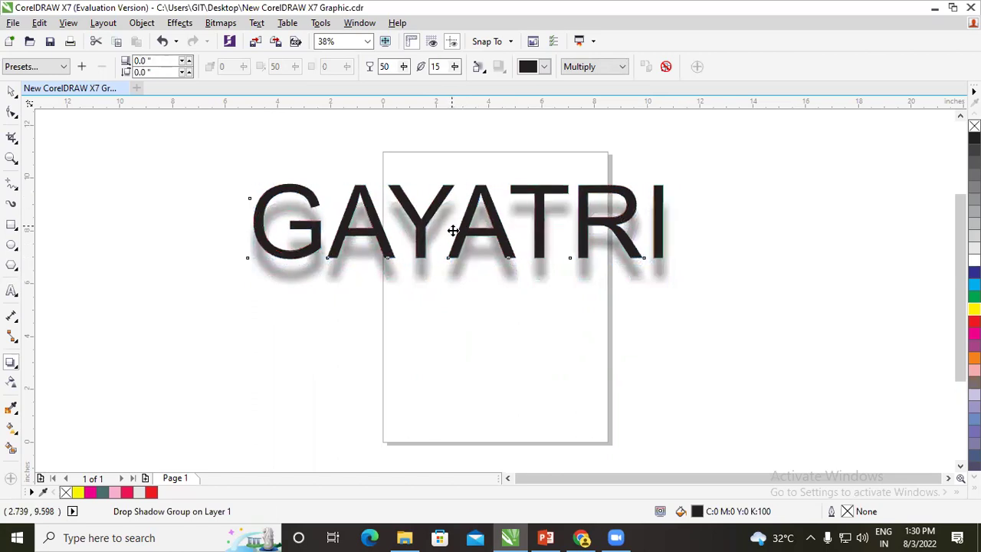
drag(452, 240, 452, 323)
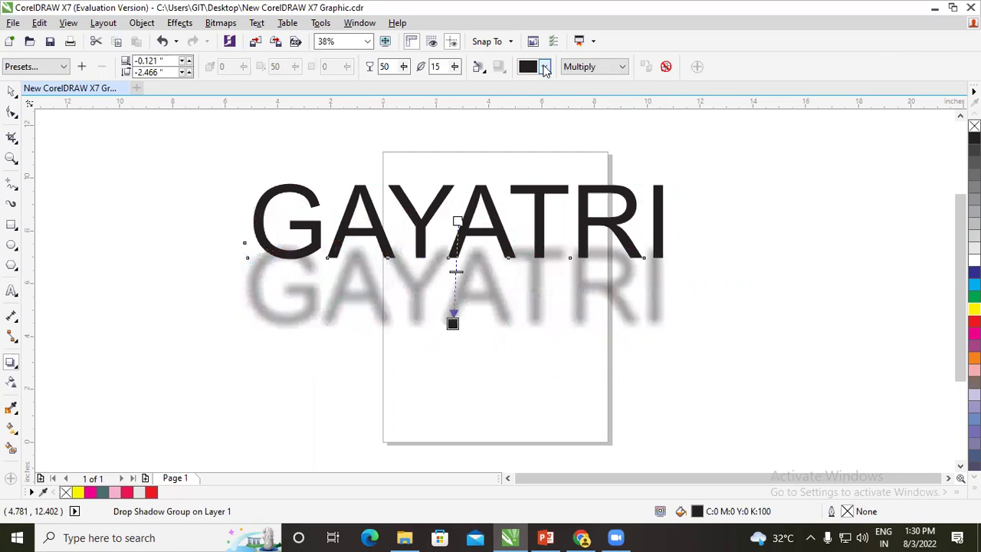
click(544, 67)
click(570, 106)
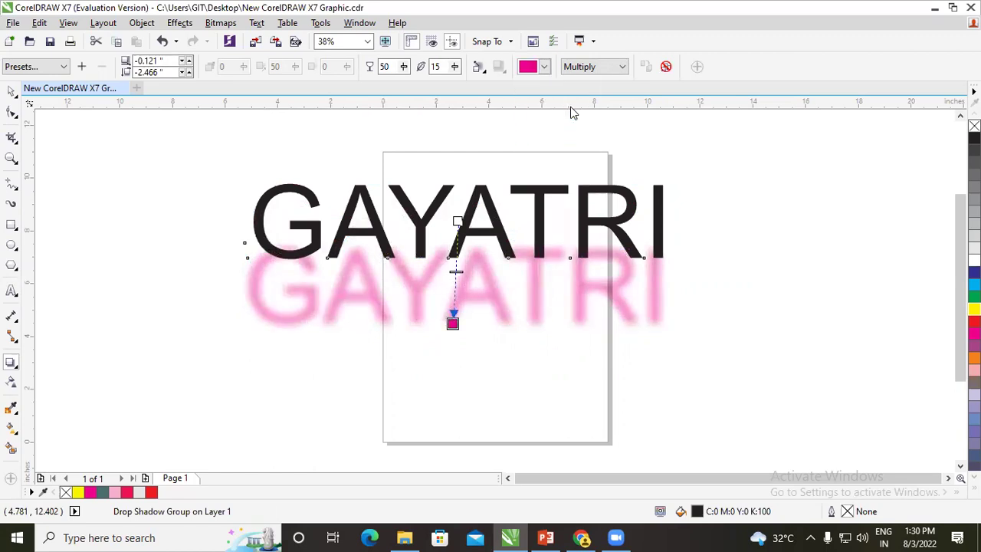
Color the text's shadow blue and bring it closer to the letters, offset about -0.159" by -1.023"
click(544, 67)
click(580, 104)
drag(452, 323, 448, 285)
Try pale yellow for the text's shadow, then color it crimson and shift it to an offset of about 0.273" by -1.431"
click(544, 67)
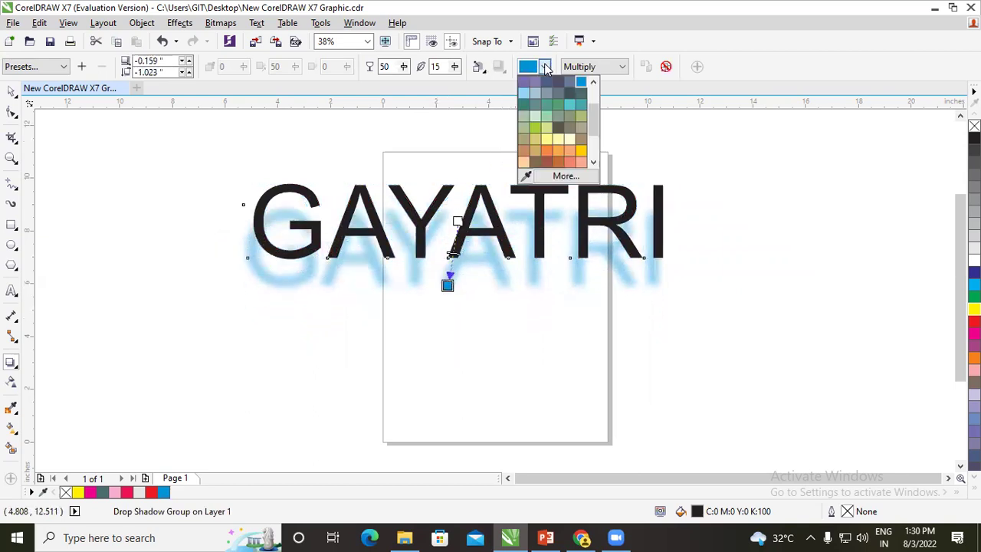
click(570, 129)
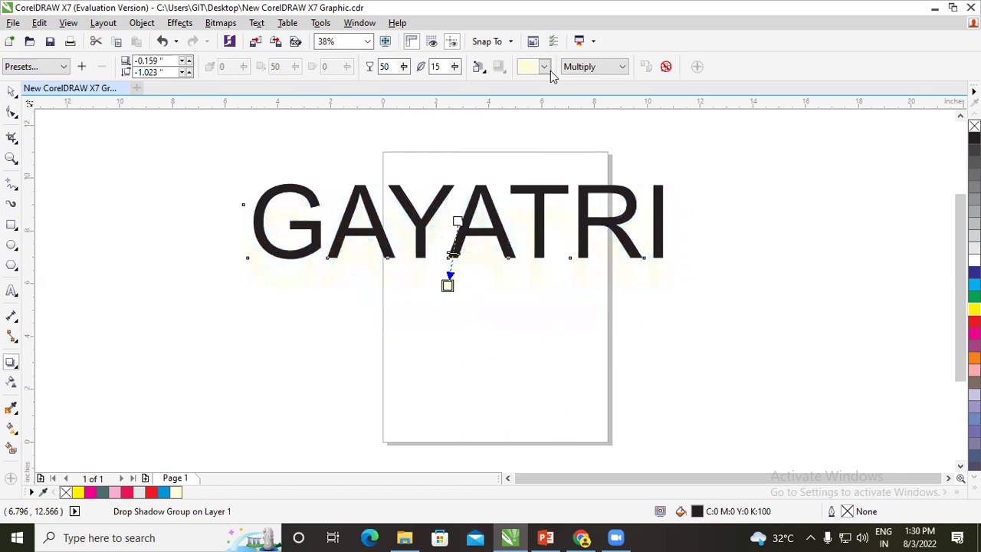
click(545, 67)
click(569, 116)
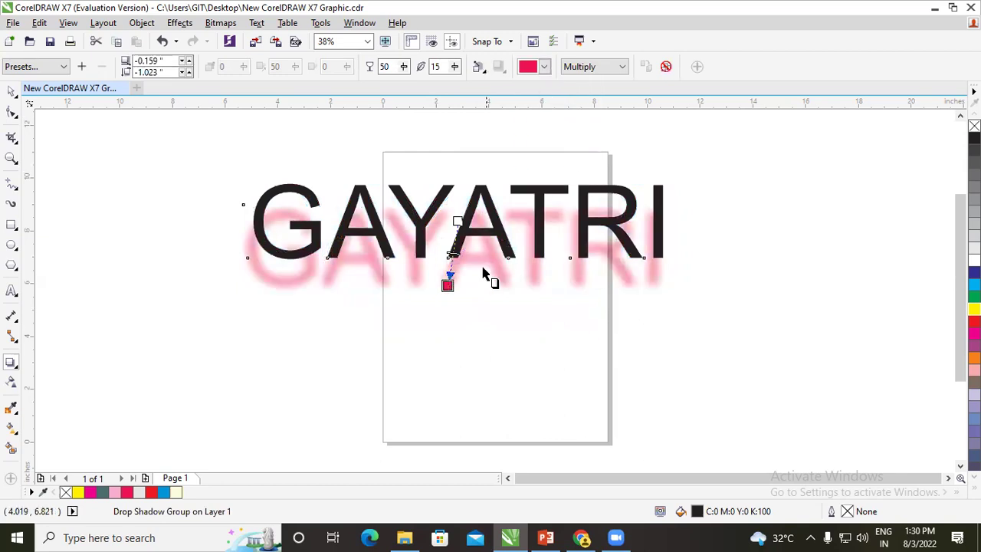
drag(451, 280, 472, 297)
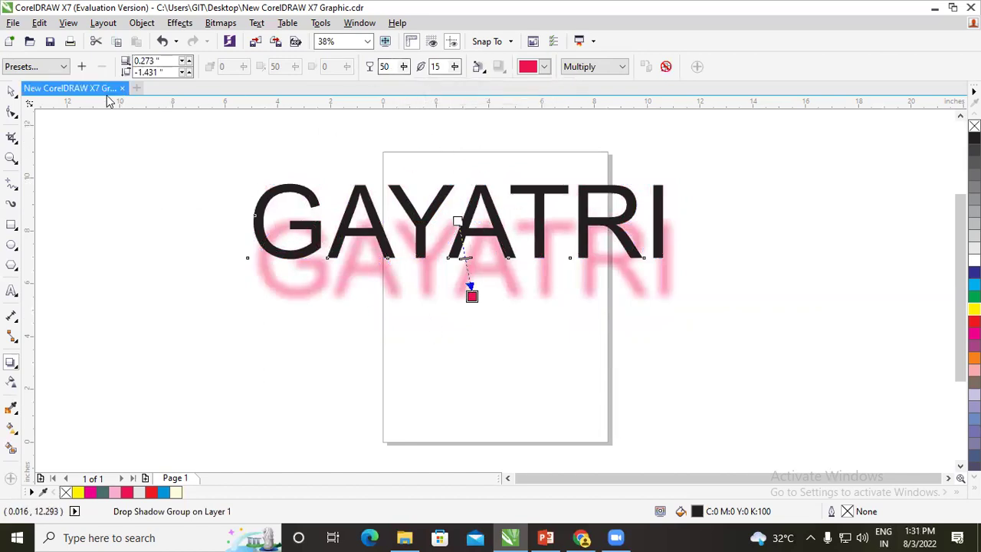
Apply the Flat Bottom Left shadow preset to the text, followed by the Flat Top Right preset
click(53, 67)
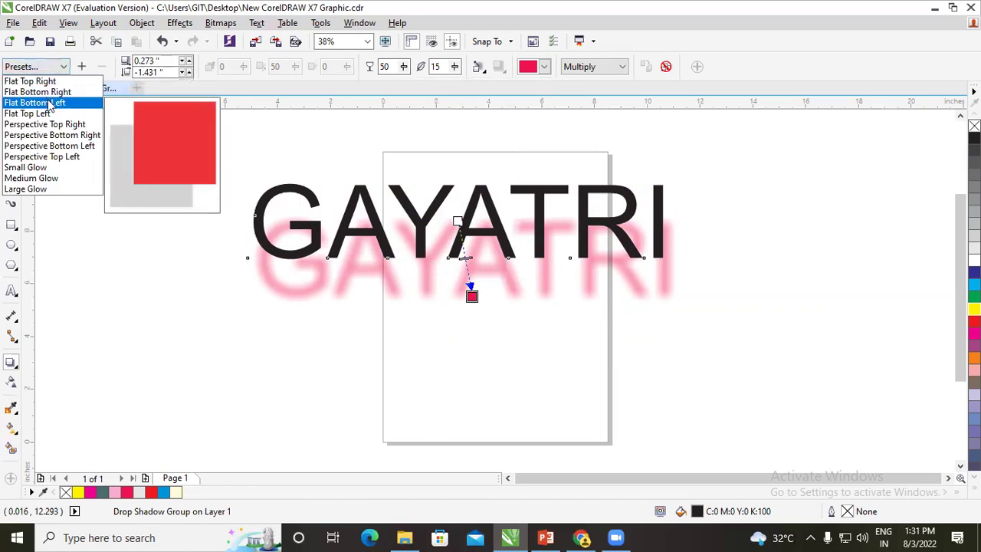
click(50, 102)
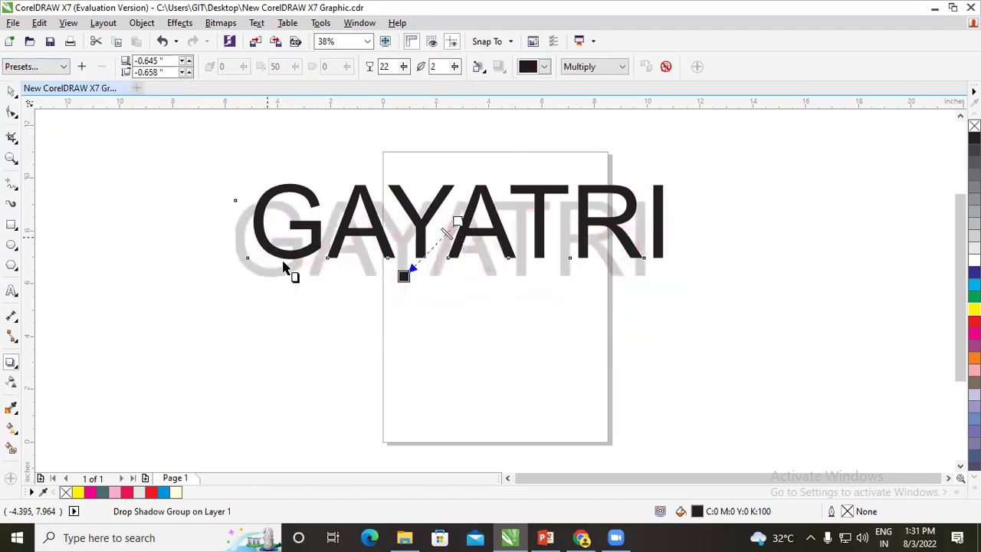
click(32, 69)
click(31, 80)
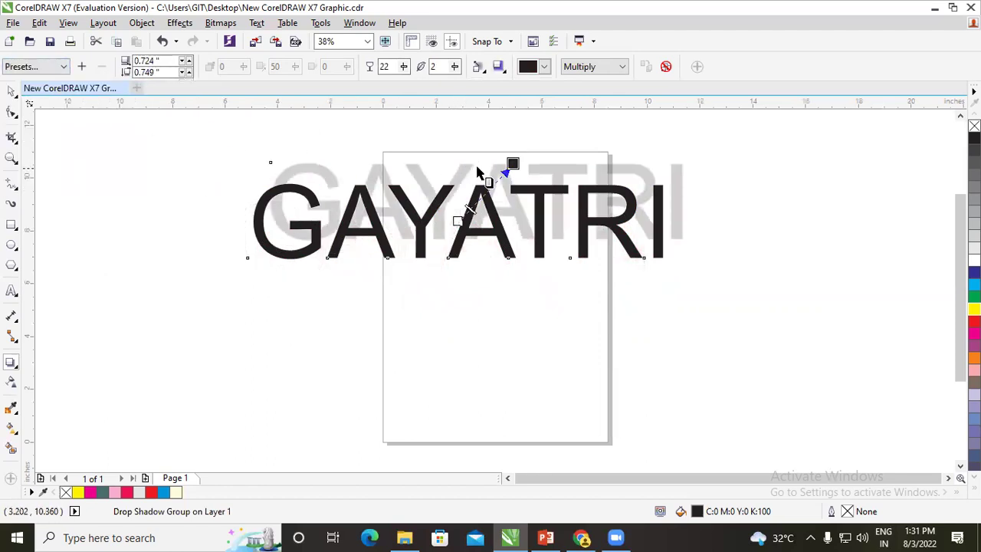
Apply the Perspective Top Left preset and recast the shadow from the text's left edge toward the lower right, at an angle of about 354
click(60, 68)
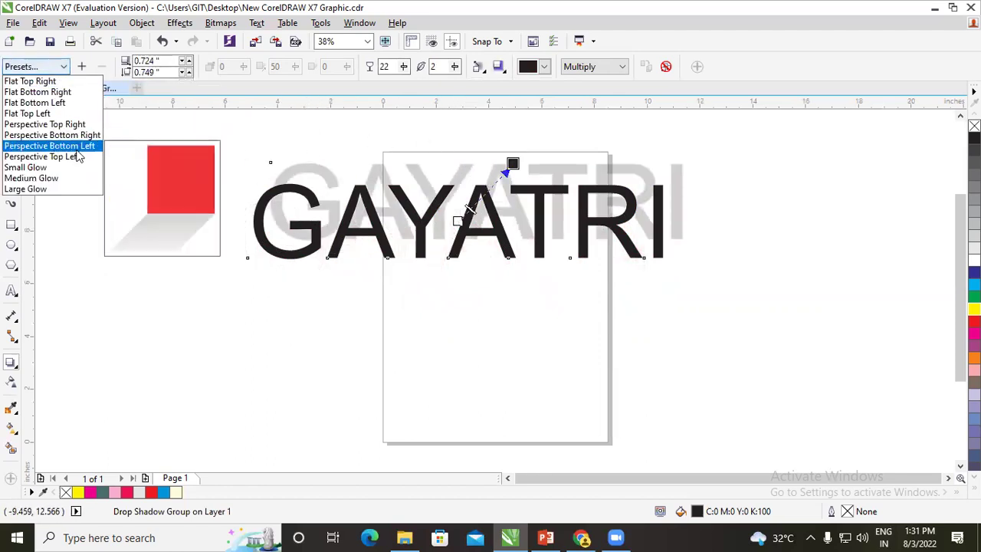
click(80, 157)
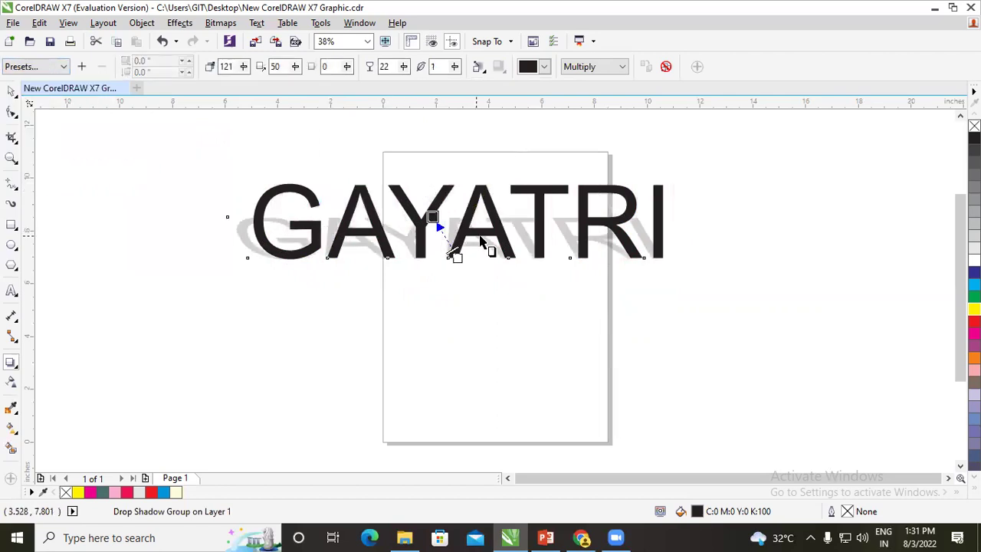
mouse_move(230, 219)
mouse_down()
mouse_move(314, 198)
mouse_move(399, 201)
mouse_move(648, 244)
mouse_move(668, 215)
mouse_move(678, 230)
mouse_move(508, 130)
mouse_move(649, 151)
mouse_move(728, 296)
mouse_move(727, 311)
mouse_move(537, 387)
mouse_move(210, 206)
mouse_move(130, 187)
mouse_move(580, 148)
mouse_move(683, 160)
mouse_move(698, 232)
mouse_move(648, 270)
mouse_move(688, 266)
mouse_up()
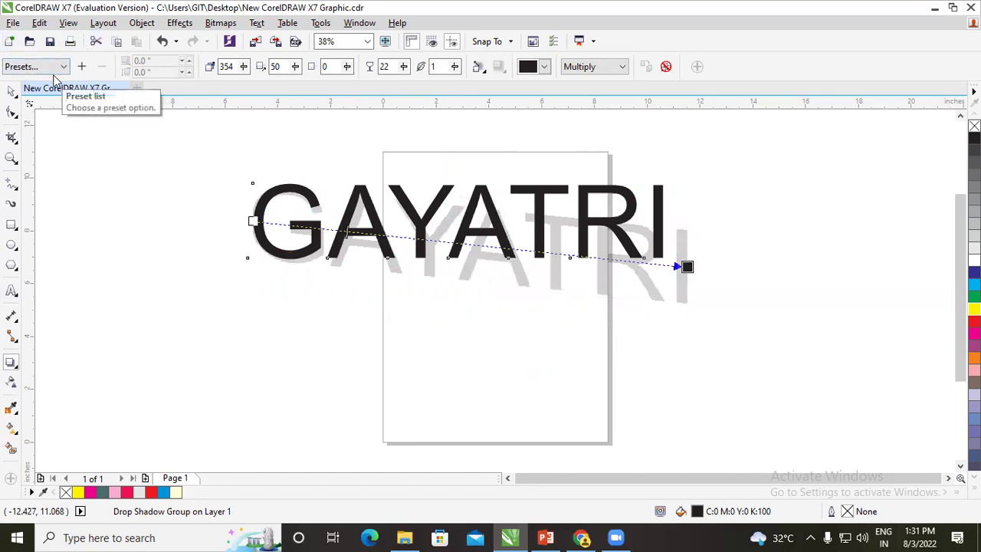
Level the text's perspective shadow to an angle of about 0 and color the shadow red
drag(687, 266, 680, 223)
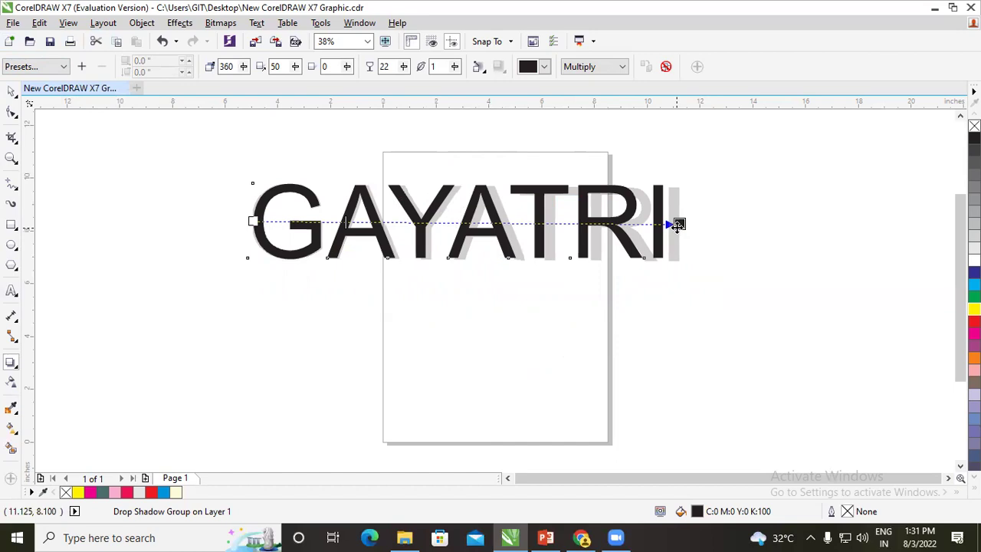
mouse_move(676, 224)
mouse_down()
mouse_move(656, 221)
mouse_move(666, 220)
mouse_up()
drag(676, 218, 677, 218)
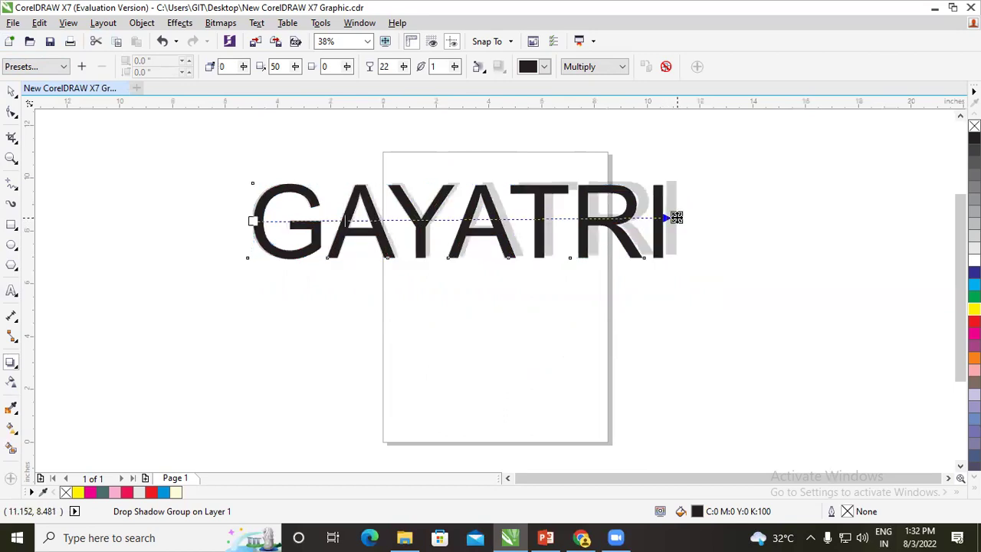
click(676, 218)
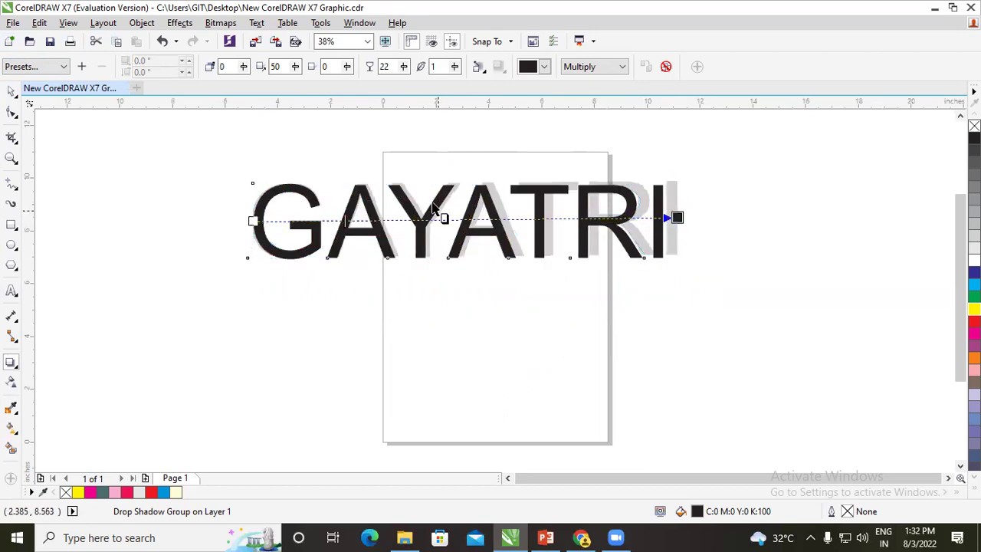
click(547, 69)
click(559, 105)
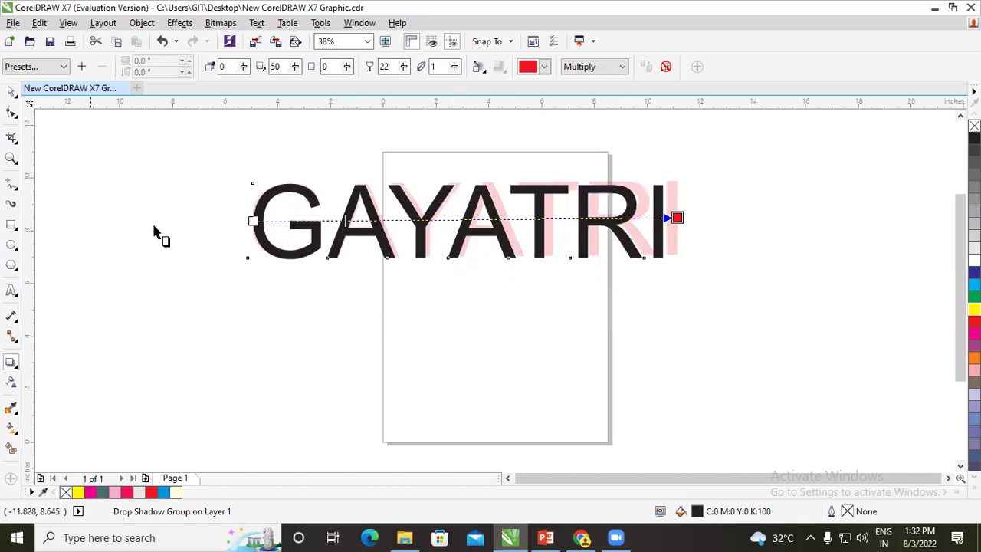
Raise the text shadow's opacity to 54 and recast it from the text's left edge to just past its right edge, at angle 0
drag(345, 223, 595, 227)
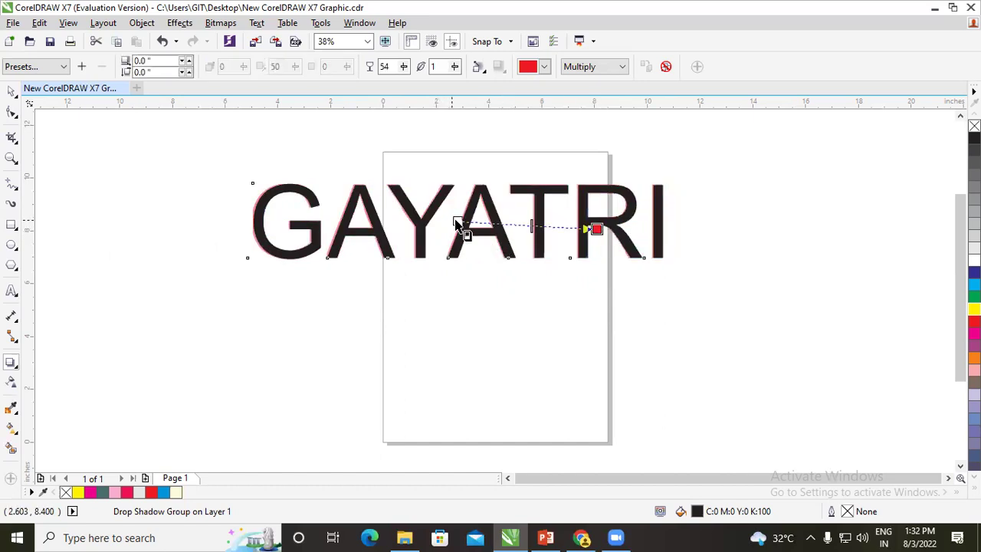
drag(280, 227, 672, 218)
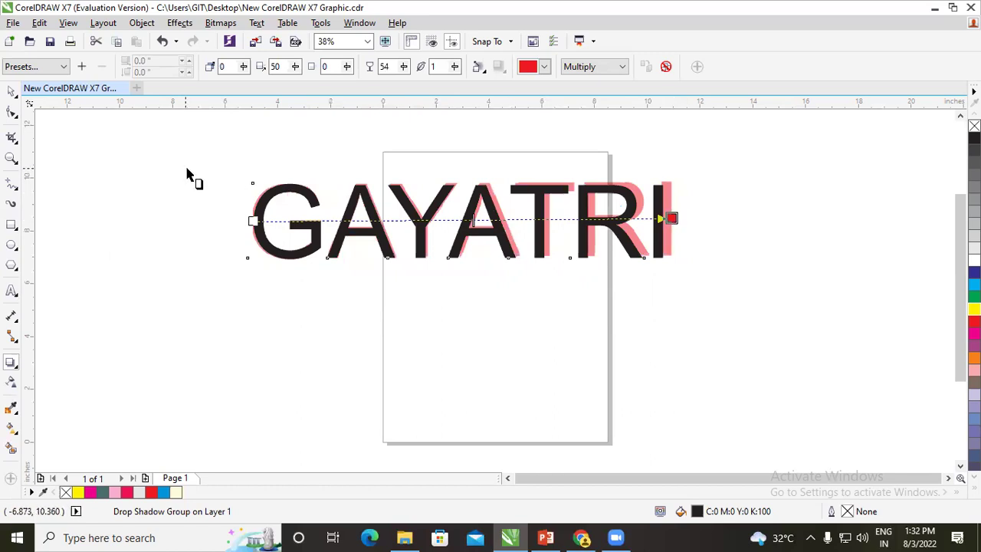
Try the Outside, Middle and Average feathering directions on the text's red shadow, finishing with Inside
click(479, 67)
click(499, 115)
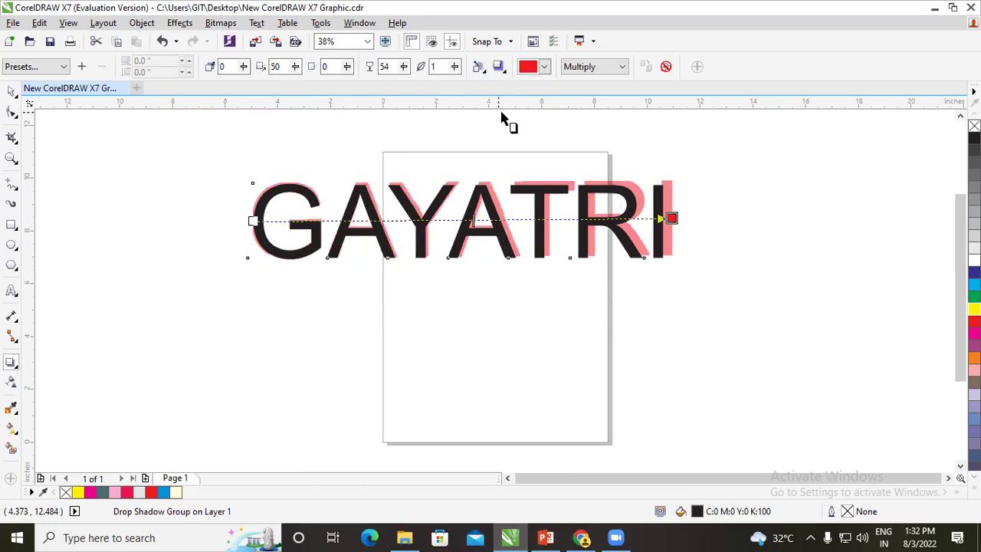
click(479, 67)
click(506, 101)
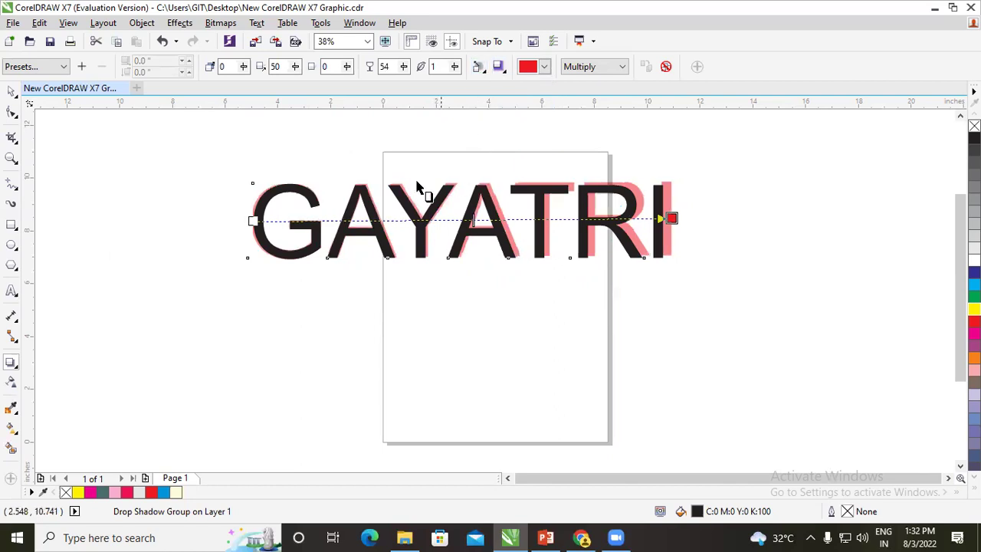
click(479, 67)
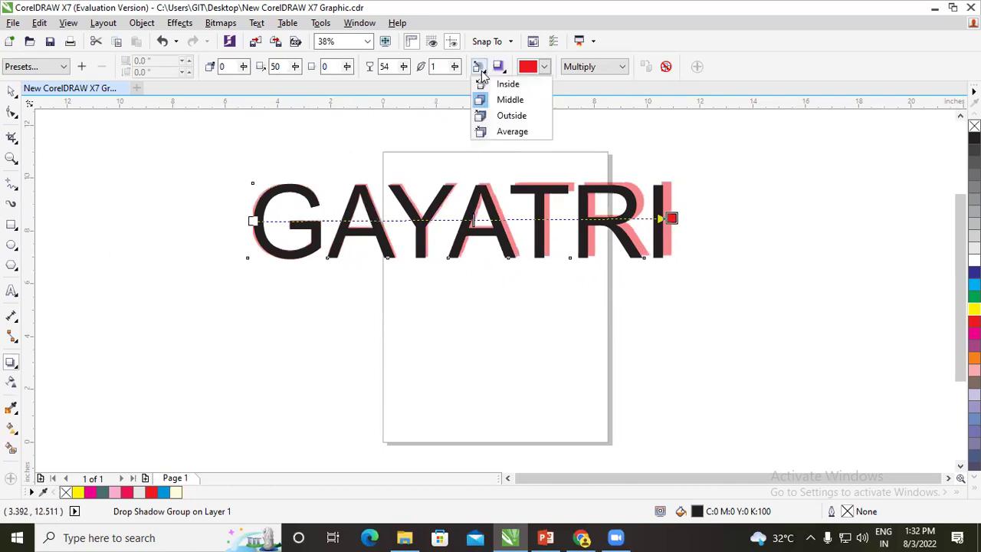
click(501, 132)
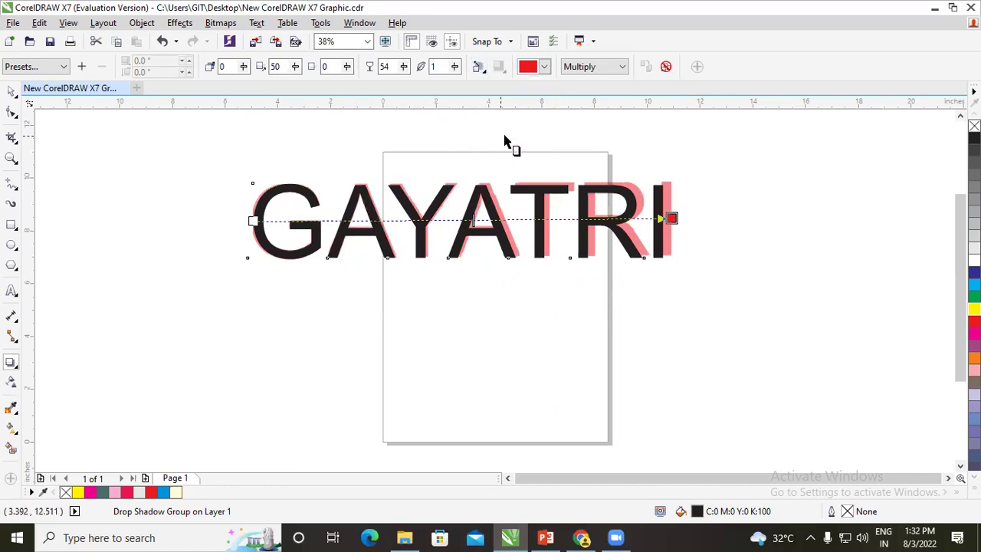
click(479, 67)
click(498, 85)
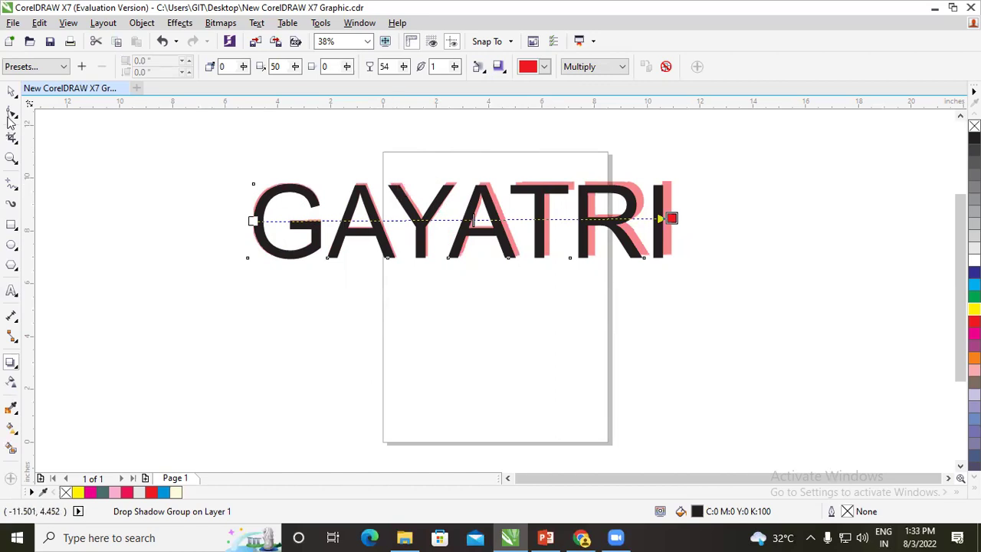
Delete the artistic text together with its drop shadow and bring up the interactive effect tools
click(12, 91)
key(Escape)
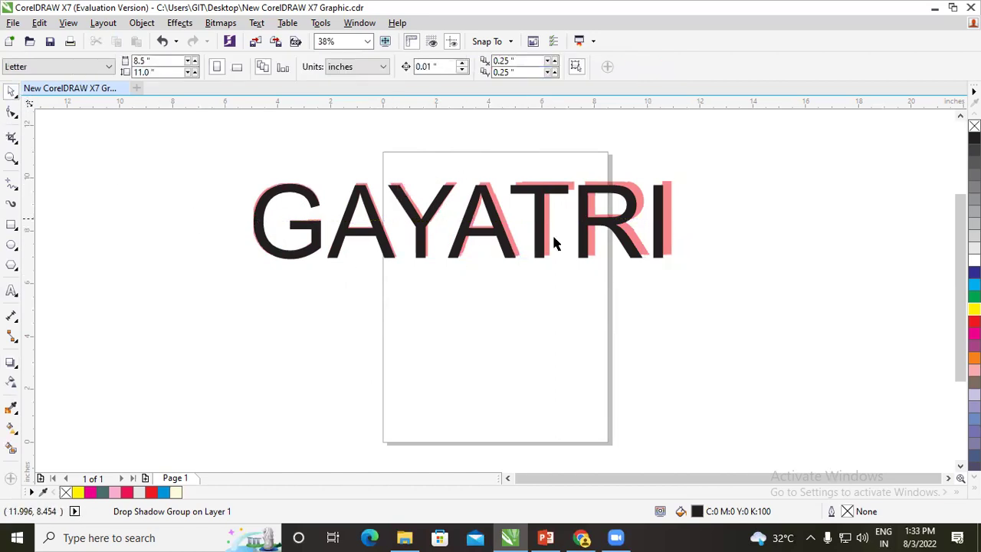
drag(225, 166, 753, 297)
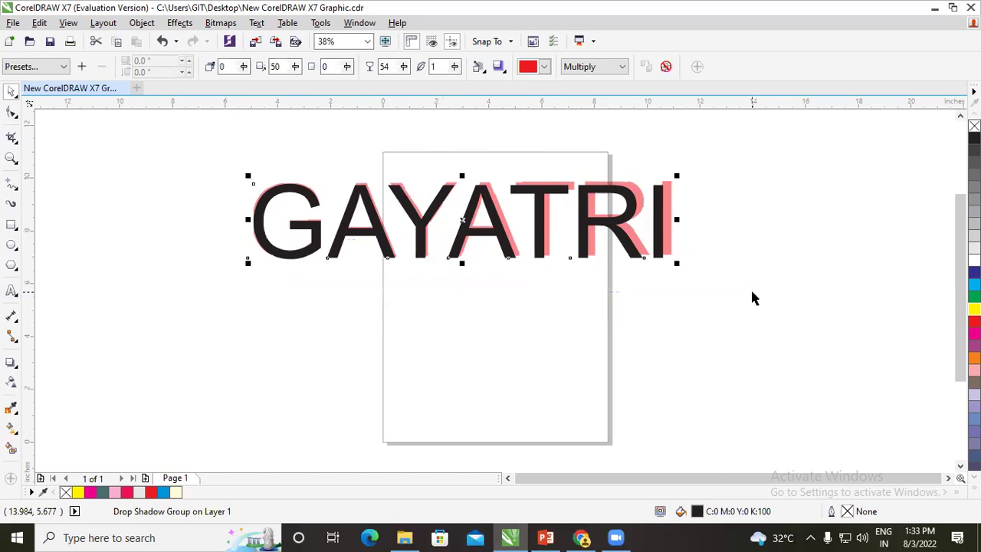
key(Delete)
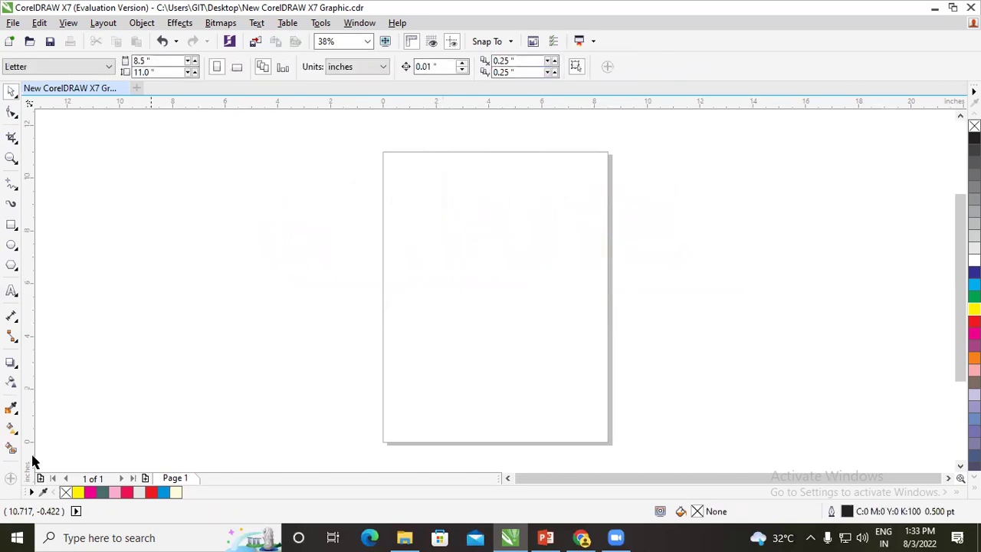
click(14, 367)
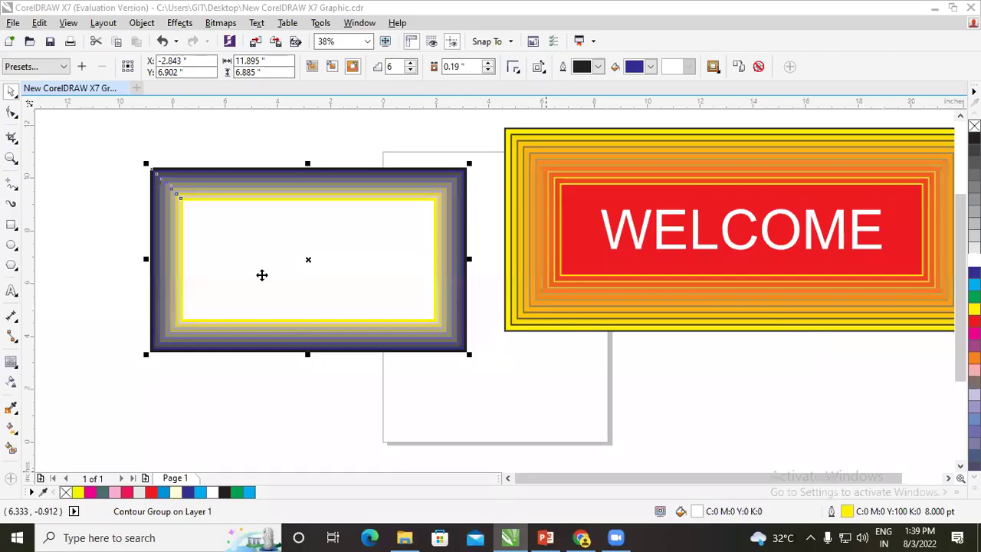
Delete the blue-and-yellow contoured rectangle and move the red-and-yellow contour group to about X -0.579", Y 6.89"
drag(261, 275, 289, 236)
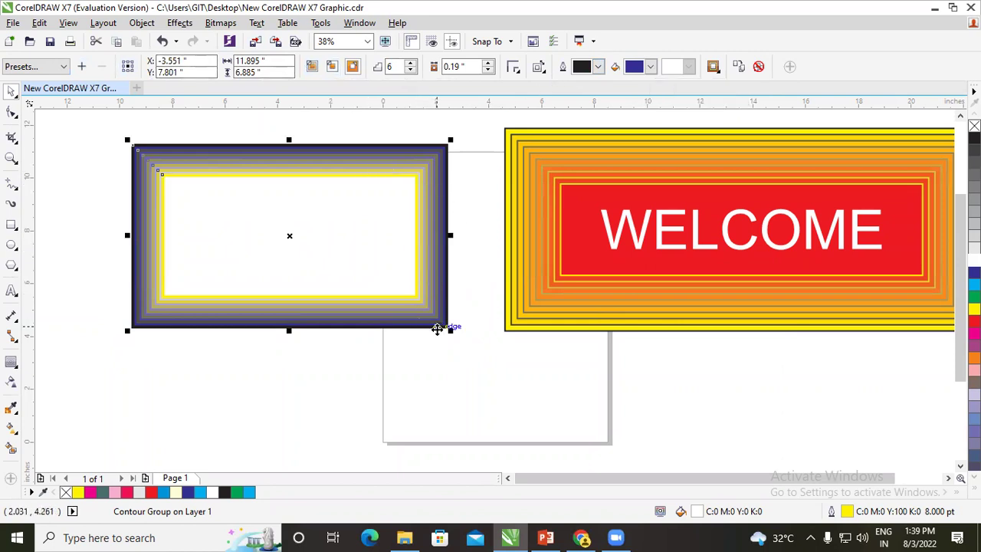
key(Delete)
click(679, 299)
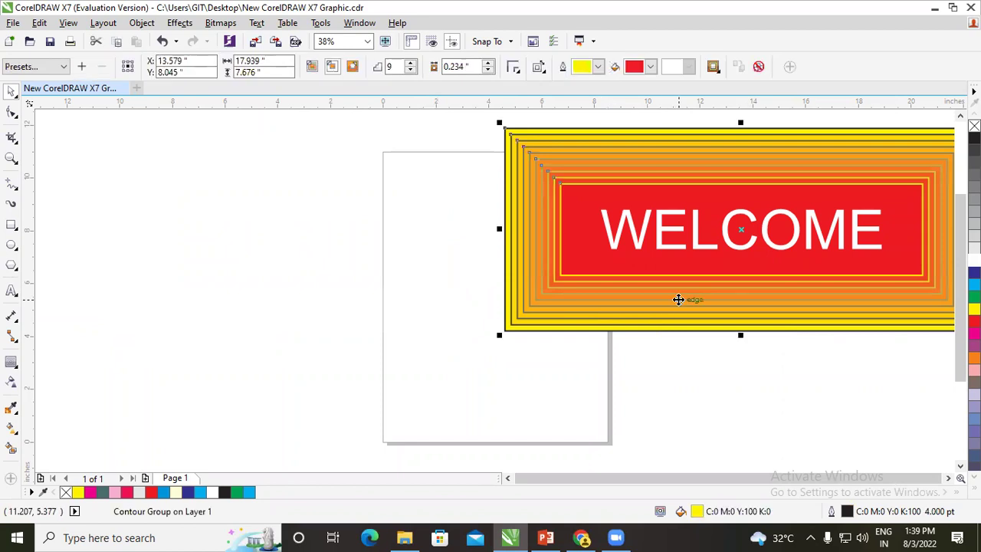
drag(687, 311, 319, 340)
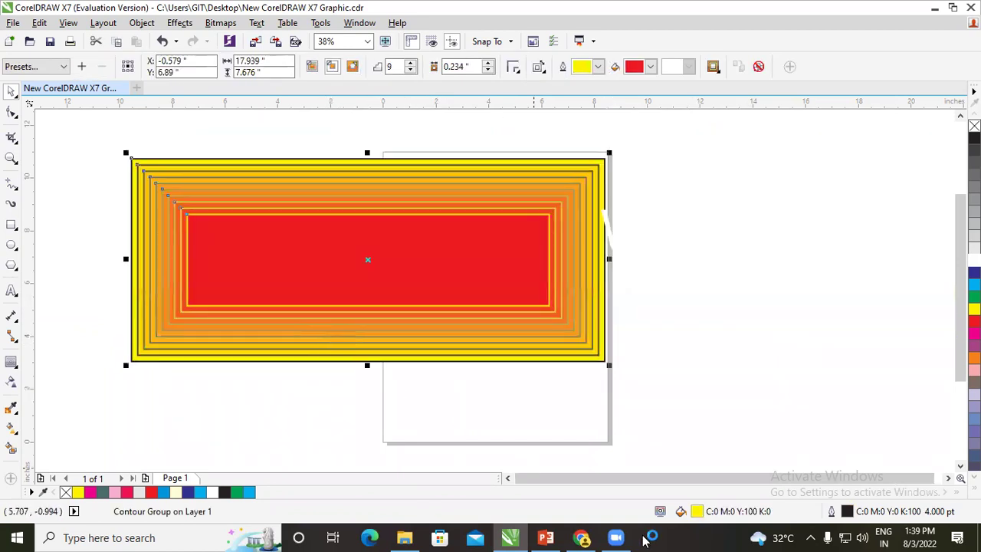